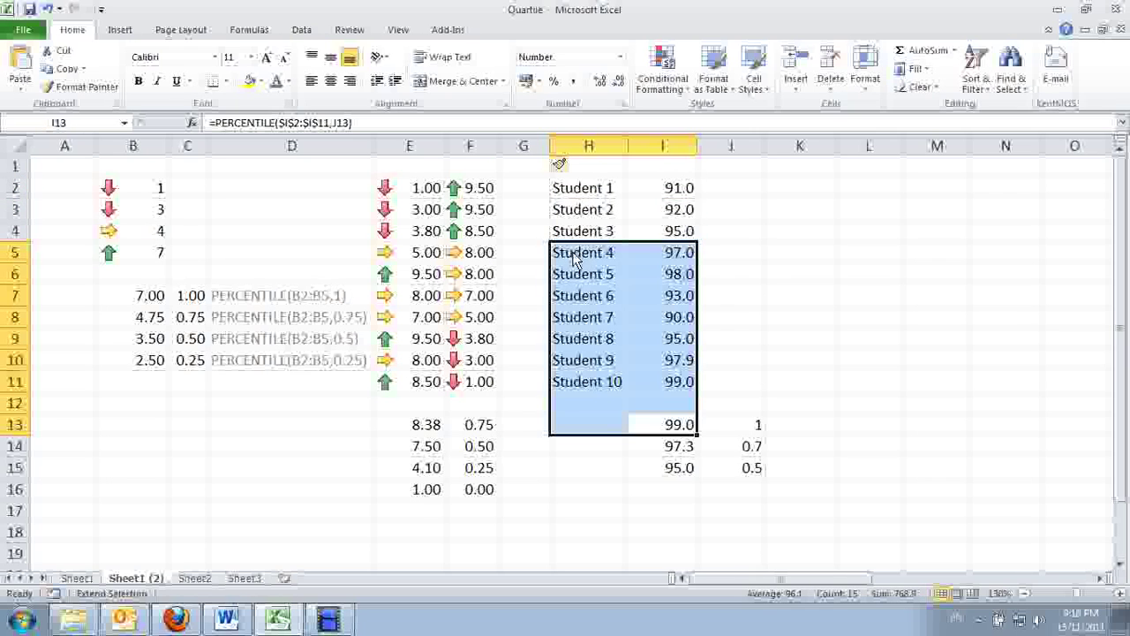
# - Examine the student scores in I2:I11 and the PERCENTILE formulas in I13 and I14 together with the percentile argument in J14
pyautogui.click(614, 196)
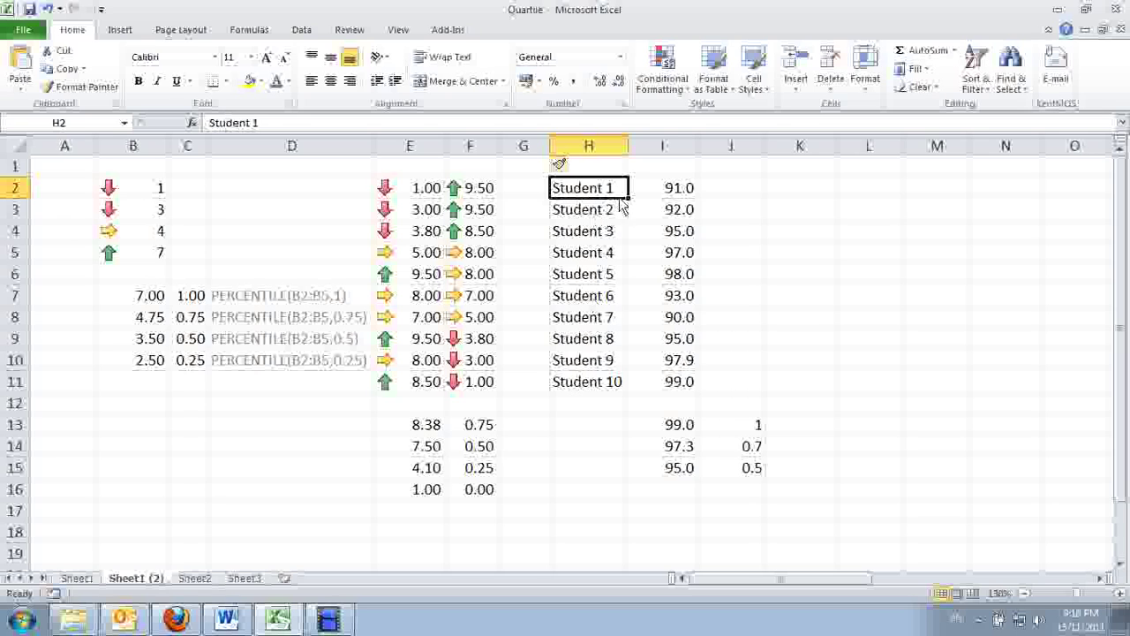
pyautogui.moveTo(668, 189); pyautogui.dragTo(673, 384)
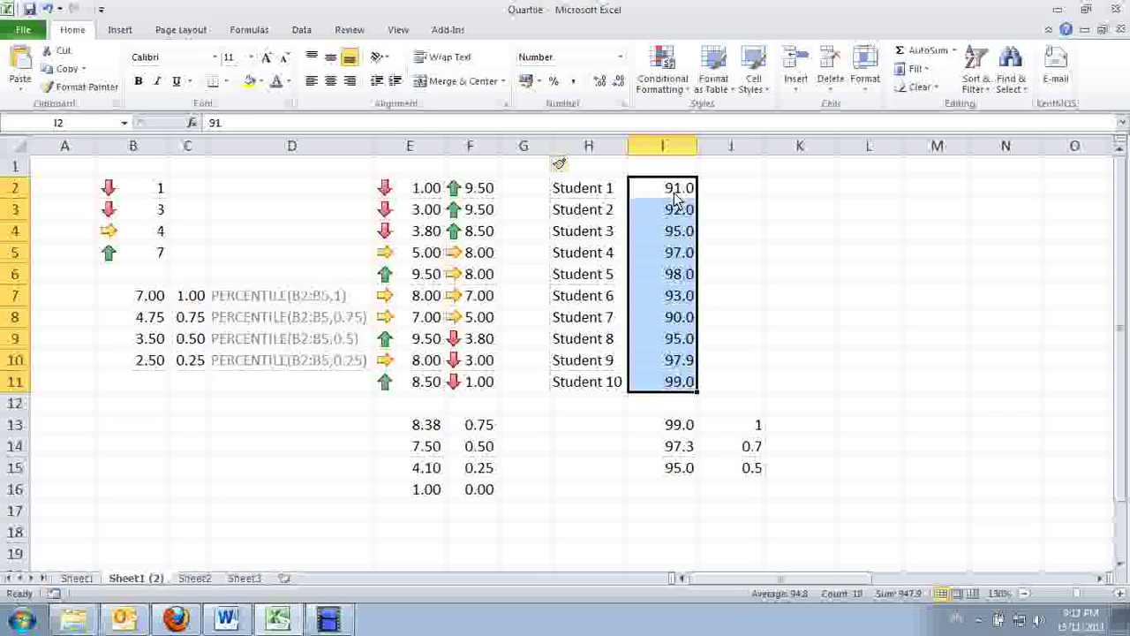
pyautogui.moveTo(673, 189); pyautogui.dragTo(671, 396)
pyautogui.click(667, 425)
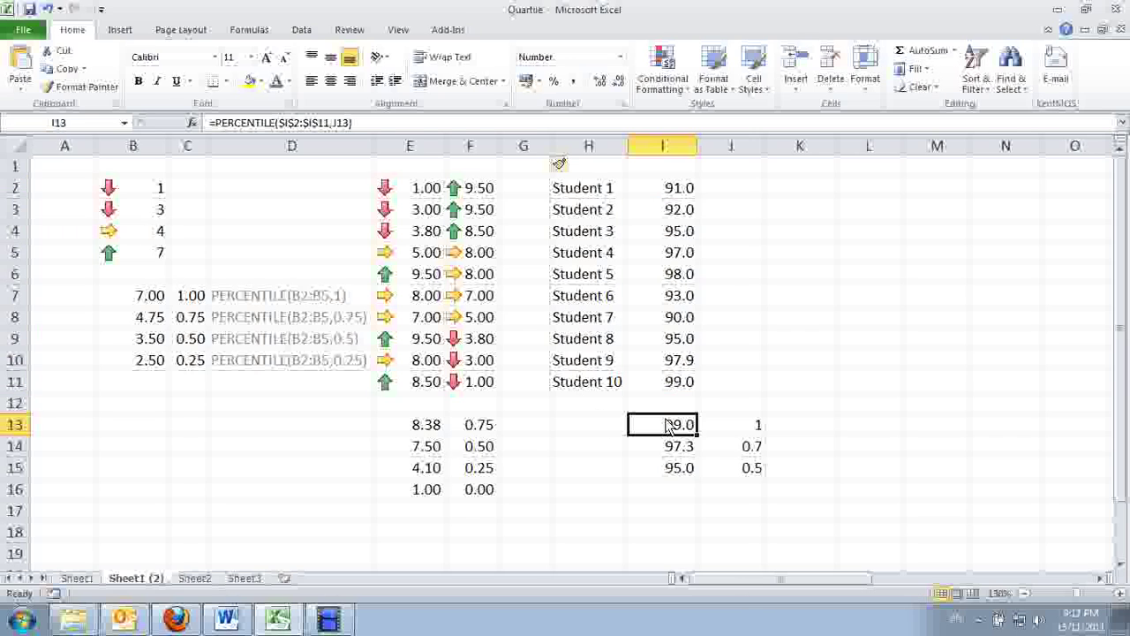
pyautogui.click(671, 447)
pyautogui.click(742, 448)
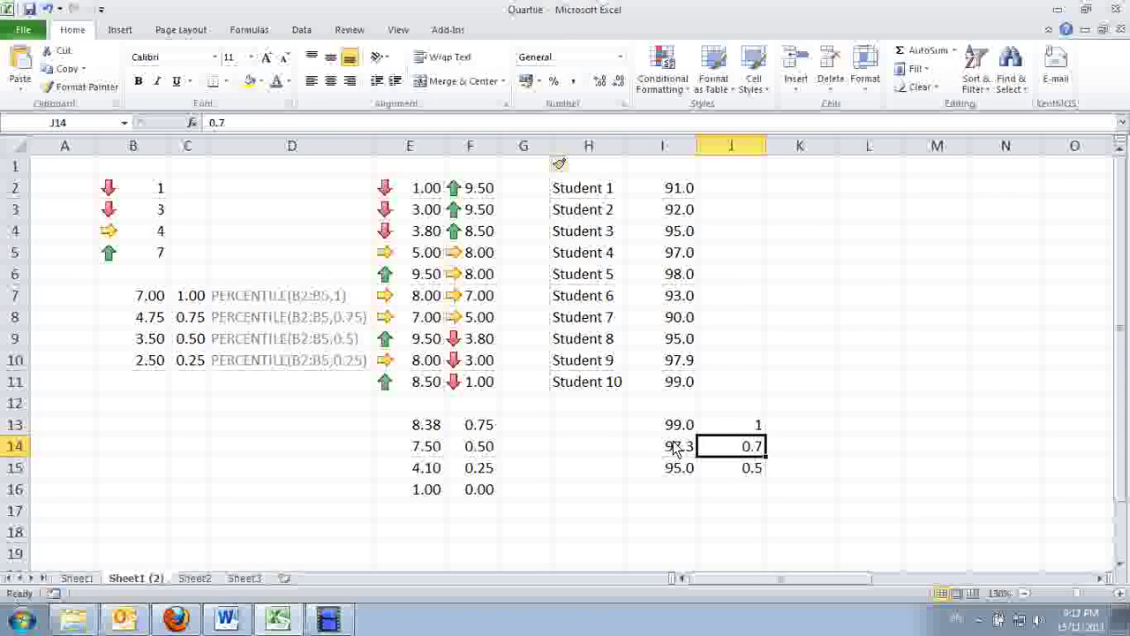
pyautogui.click(674, 447)
pyautogui.click(739, 448)
pyautogui.click(646, 450)
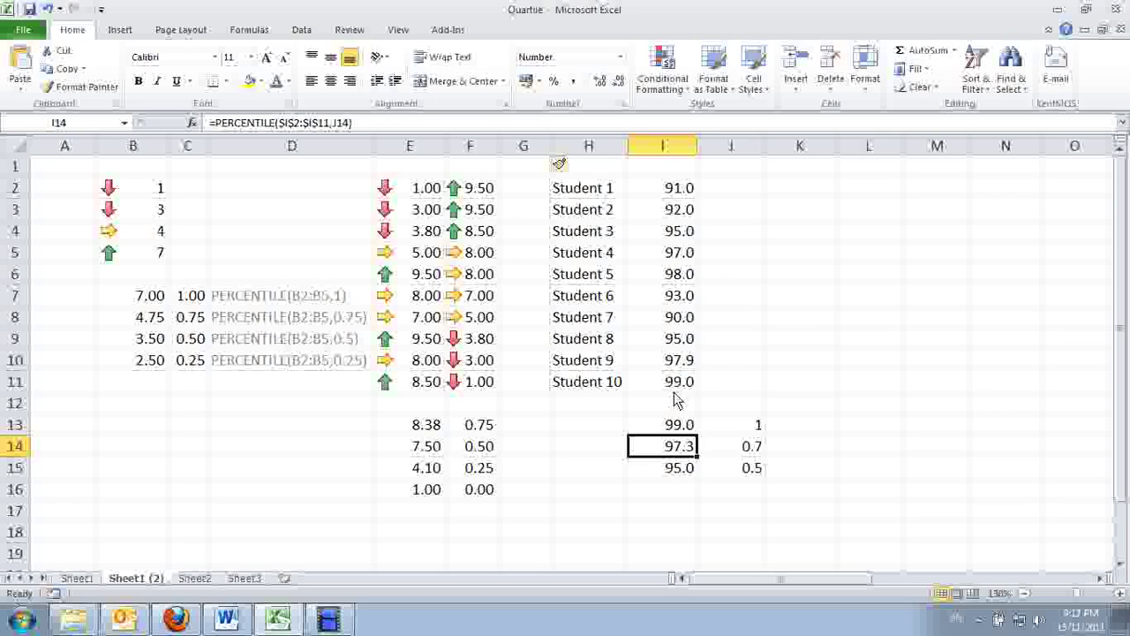
pyautogui.moveTo(666, 381); pyautogui.dragTo(664, 195)
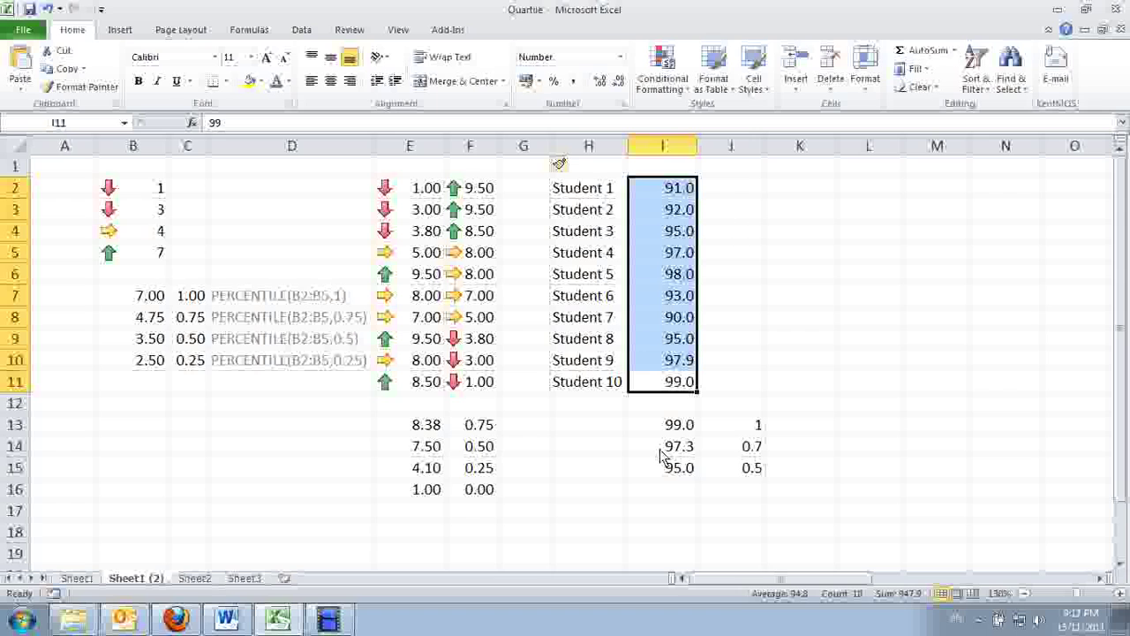
pyautogui.click(658, 383)
pyautogui.click(728, 389)
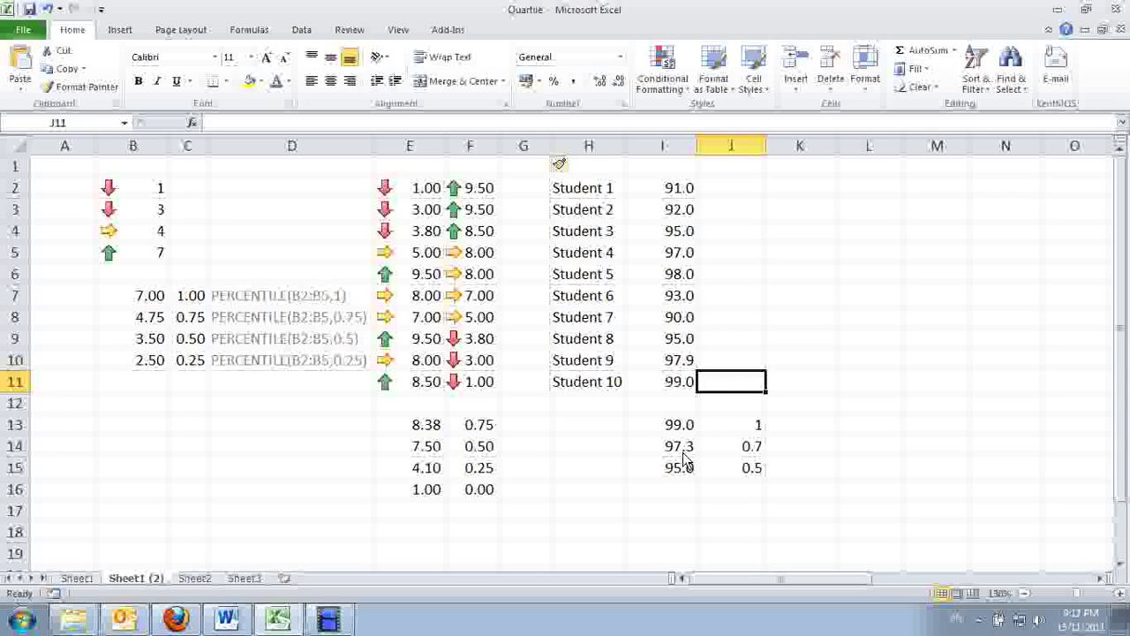
pyautogui.click(720, 256)
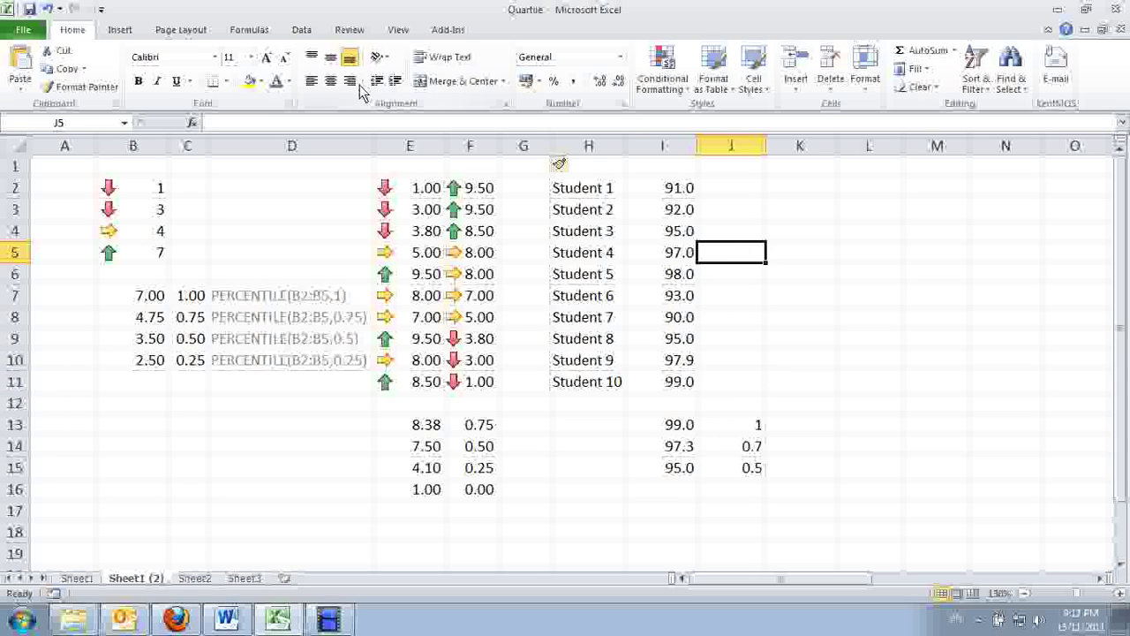
pyautogui.click(251, 82)
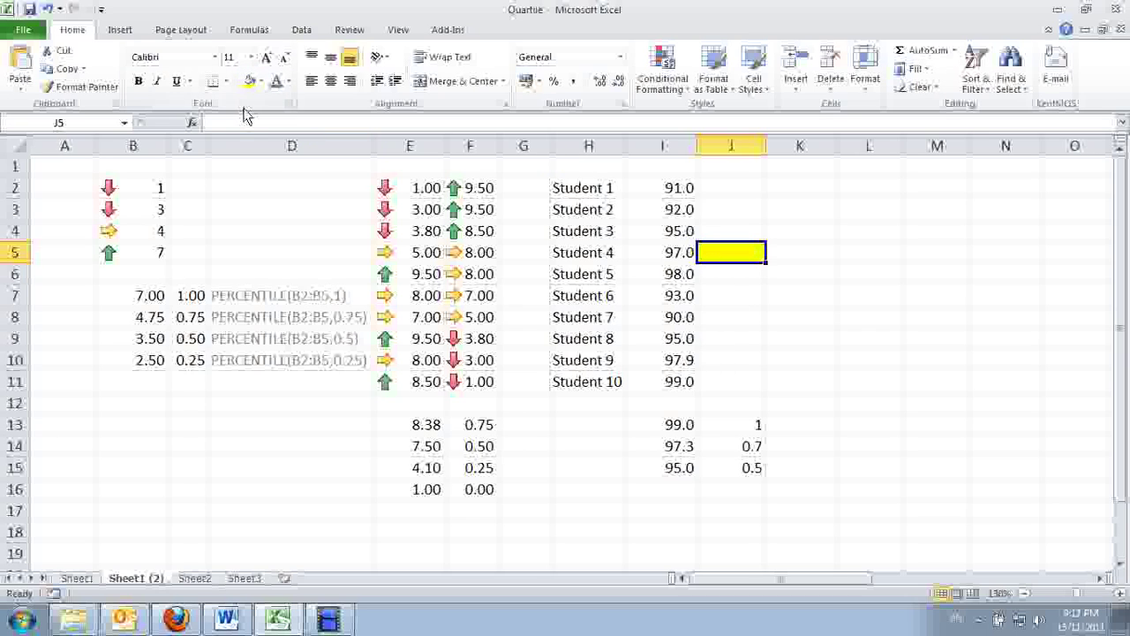
pyautogui.hotkey('ctrl', 'z')
# - Fill cells J6, J10 and J11 yellow to mark the scores of Students 5, 9 and 10
pyautogui.click(729, 276)
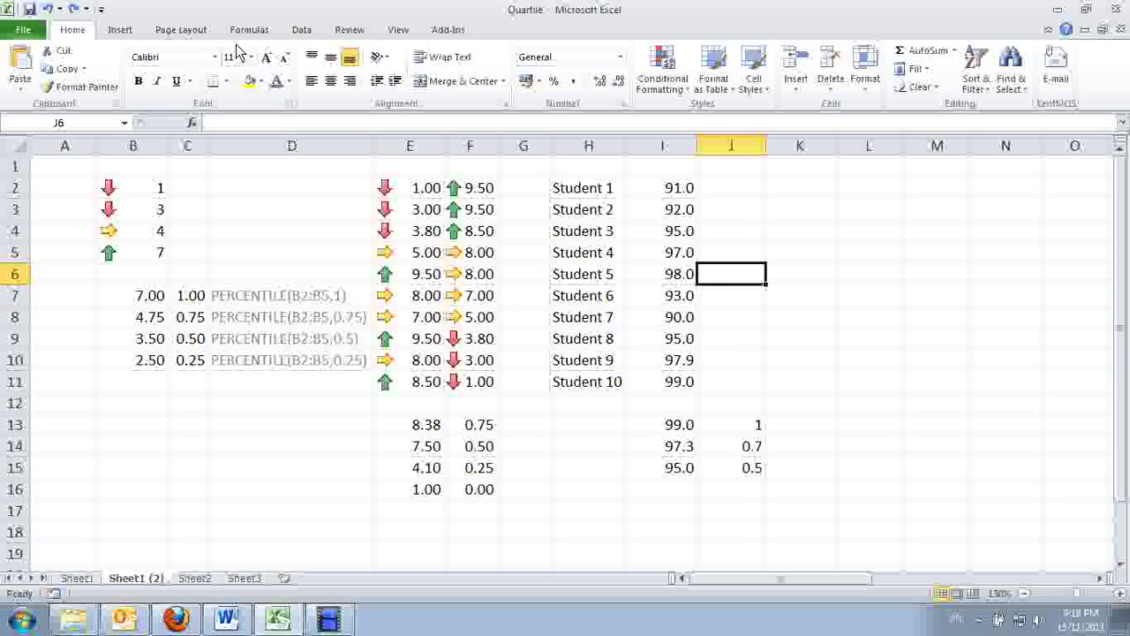
pyautogui.click(250, 82)
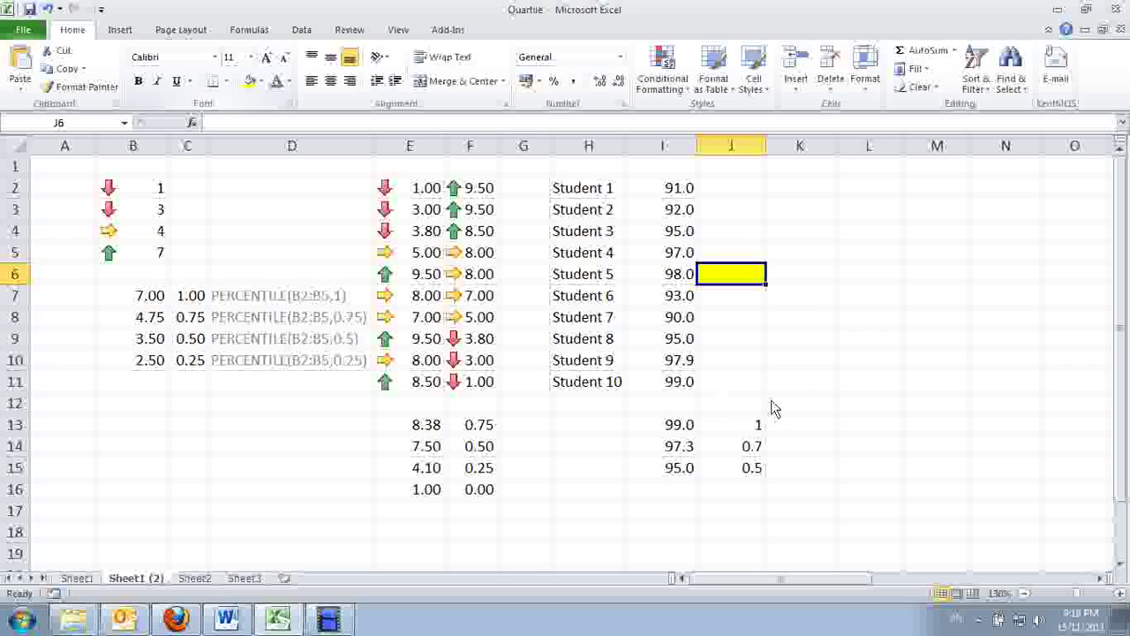
pyautogui.click(714, 300)
pyautogui.click(714, 342)
pyautogui.click(713, 277)
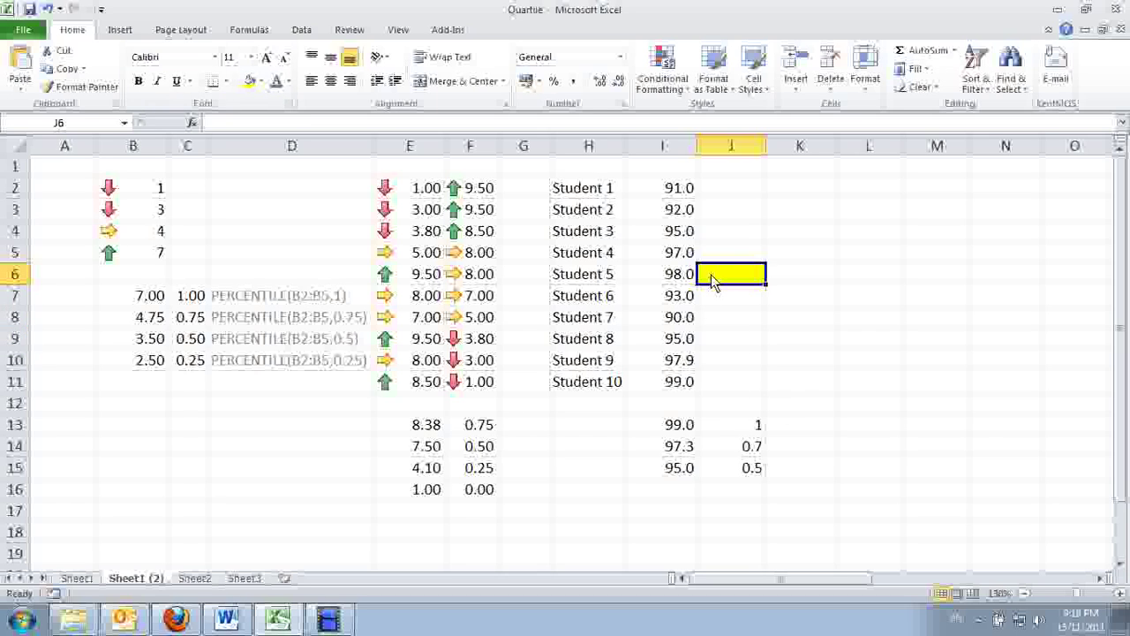
pyautogui.click(711, 362)
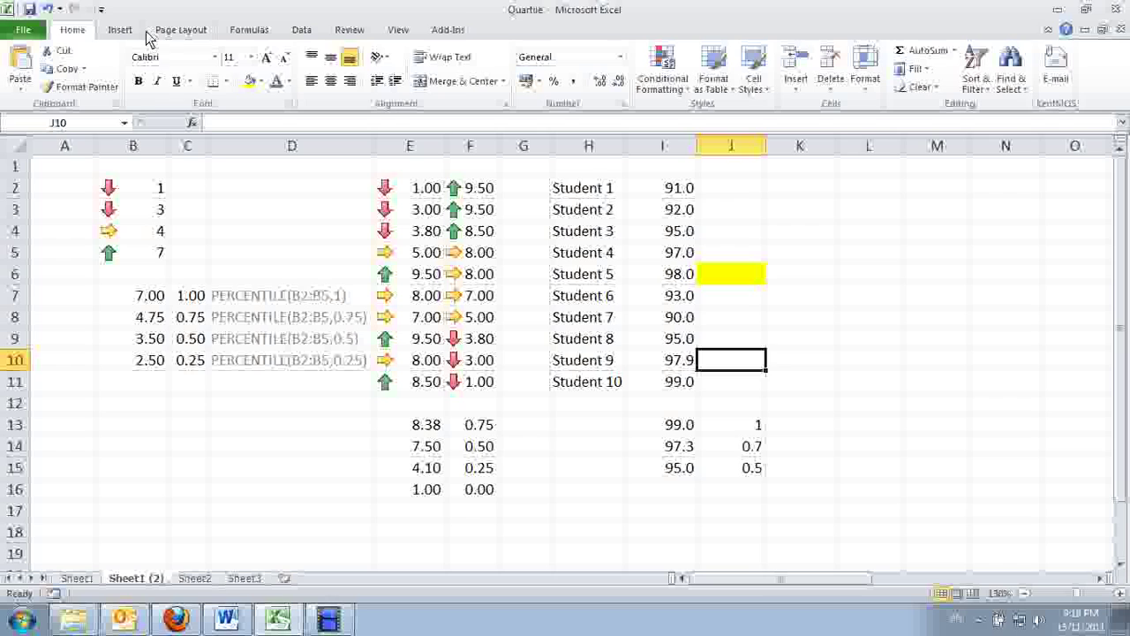
pyautogui.click(251, 82)
pyautogui.click(752, 380)
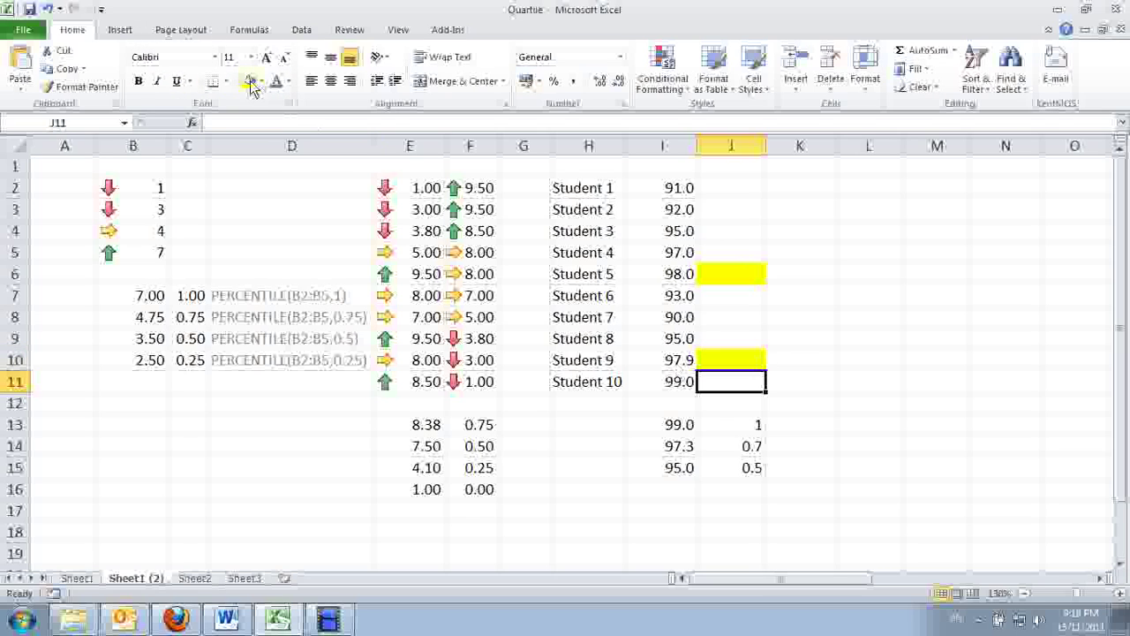
# - Apply the coloured three-arrow icon set as conditional formatting to the student scores in I2:I11
pyautogui.moveTo(677, 188); pyautogui.dragTo(683, 379)
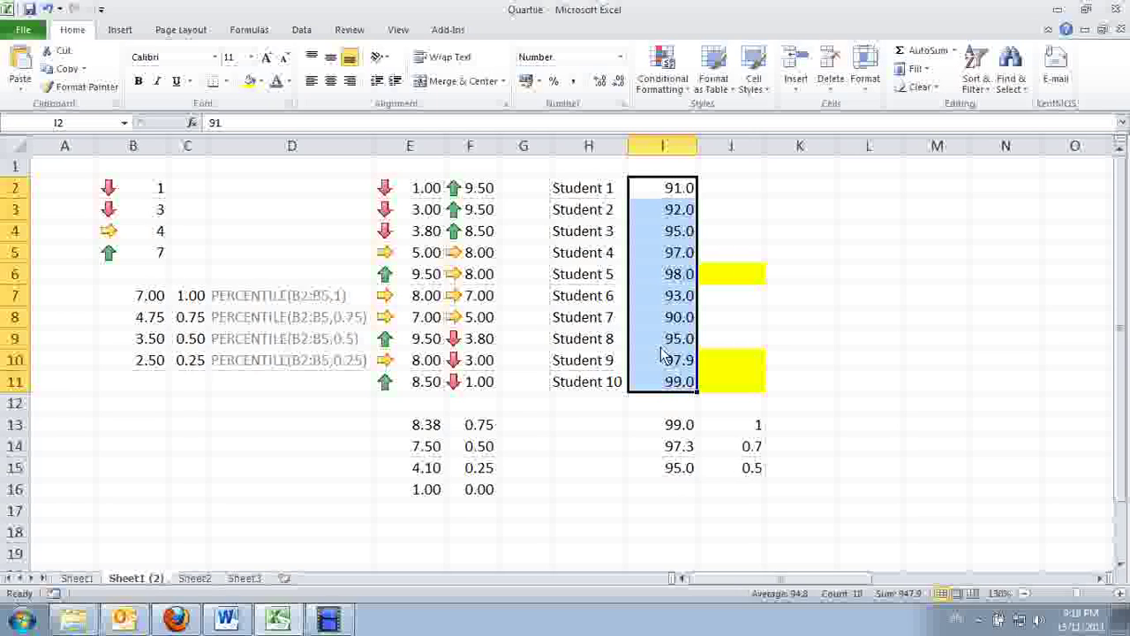
pyautogui.click(684, 86)
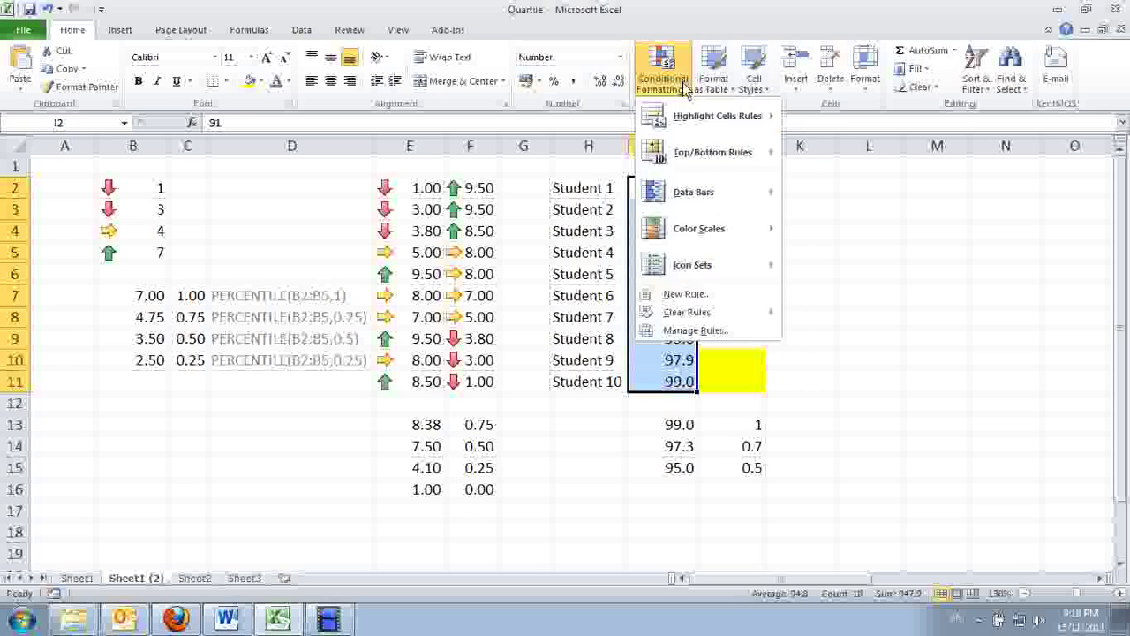
pyautogui.moveTo(706, 265)
pyautogui.click(812, 281)
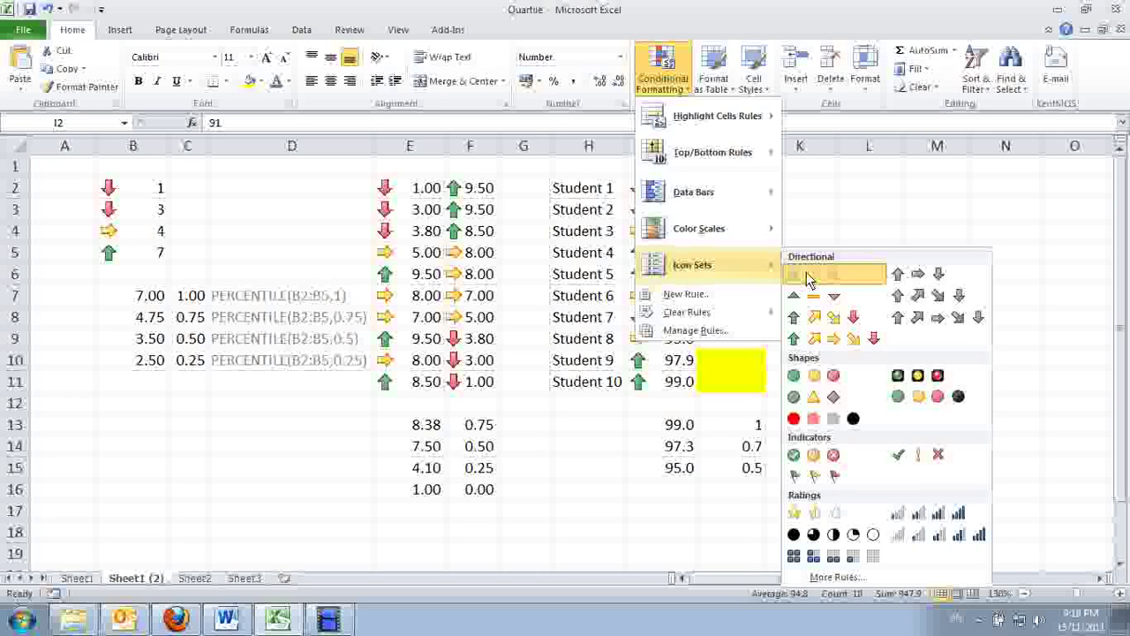
# - Edit the icon set rule for I2:I11 so the green arrow applies at or above the 70th percentile
pyautogui.click(664, 72)
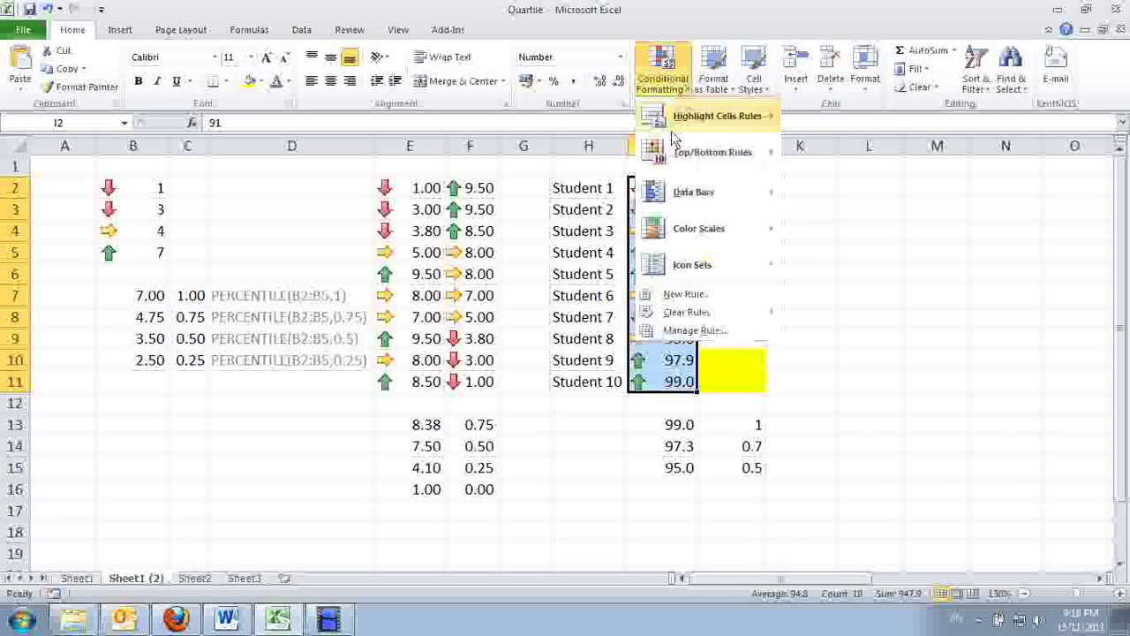
pyautogui.click(697, 332)
pyautogui.moveTo(606, 186); pyautogui.dragTo(1025, 86)
pyautogui.click(916, 127)
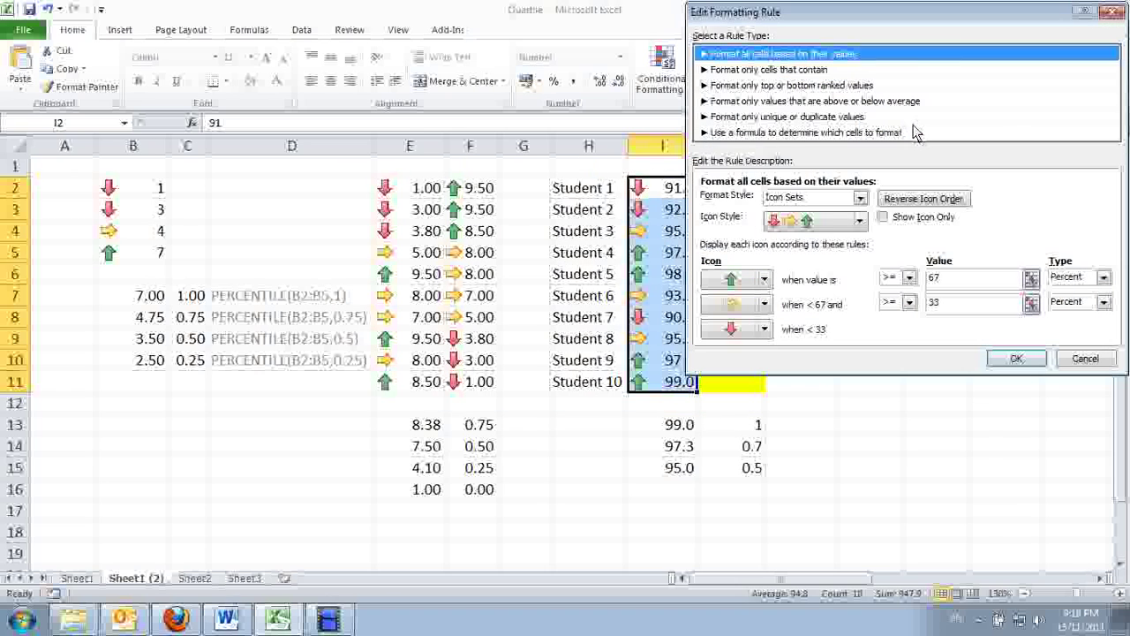
pyautogui.click(1104, 277)
pyautogui.click(1073, 323)
pyautogui.moveTo(958, 281); pyautogui.dragTo(927, 281)
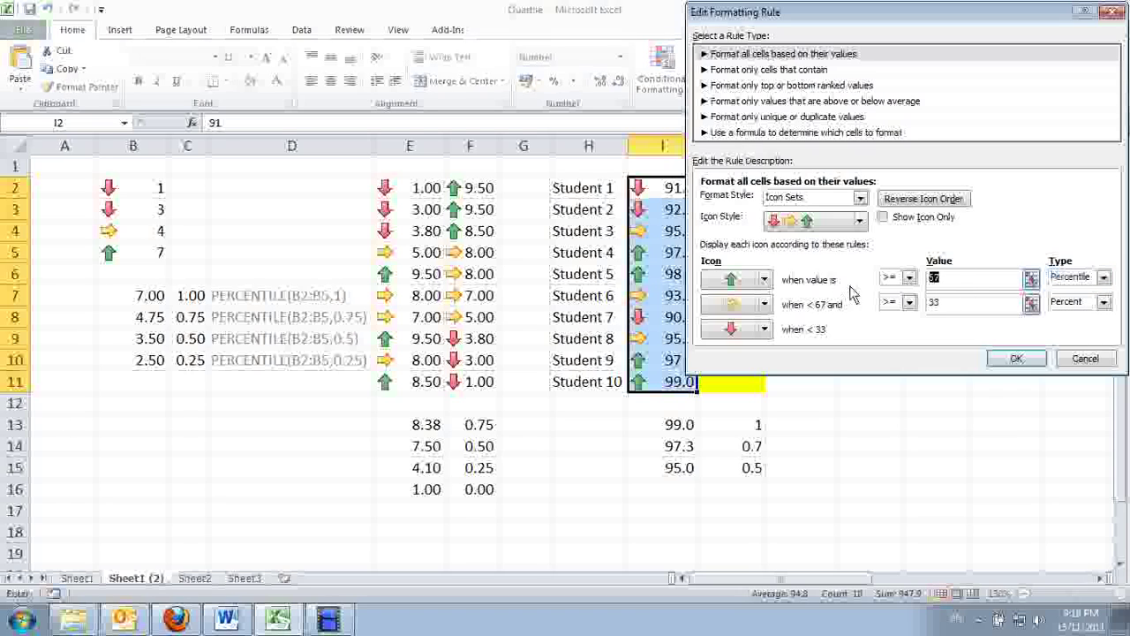
pyautogui.write('7')
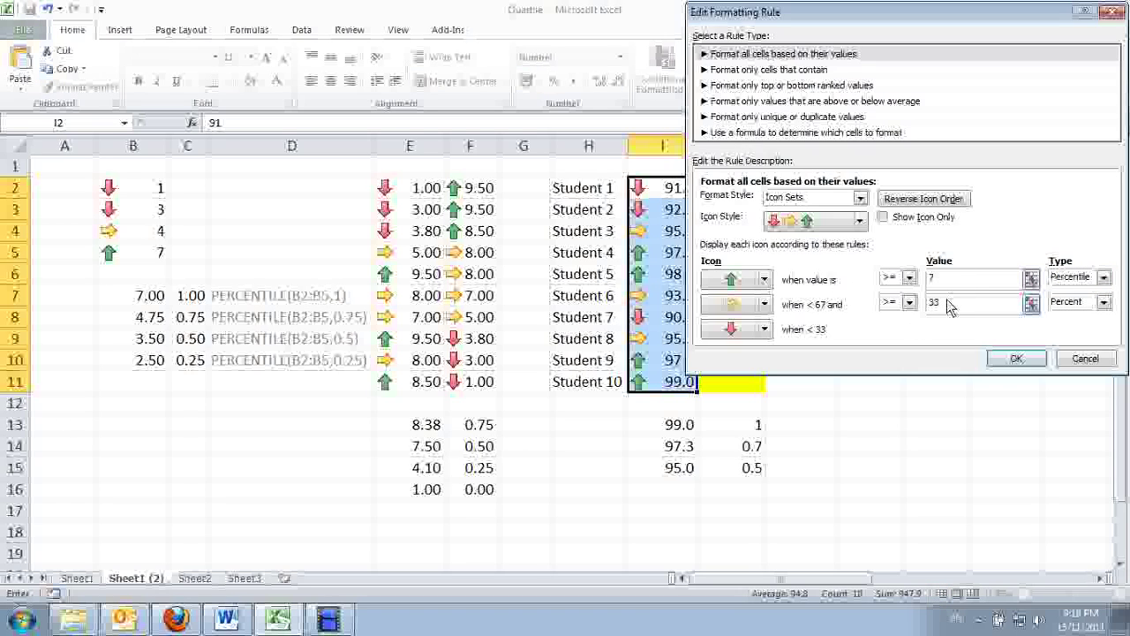
# - Set the yellow arrow's threshold to at or above the 50th percentile and apply the edited rule to the scores
pyautogui.click(1103, 302)
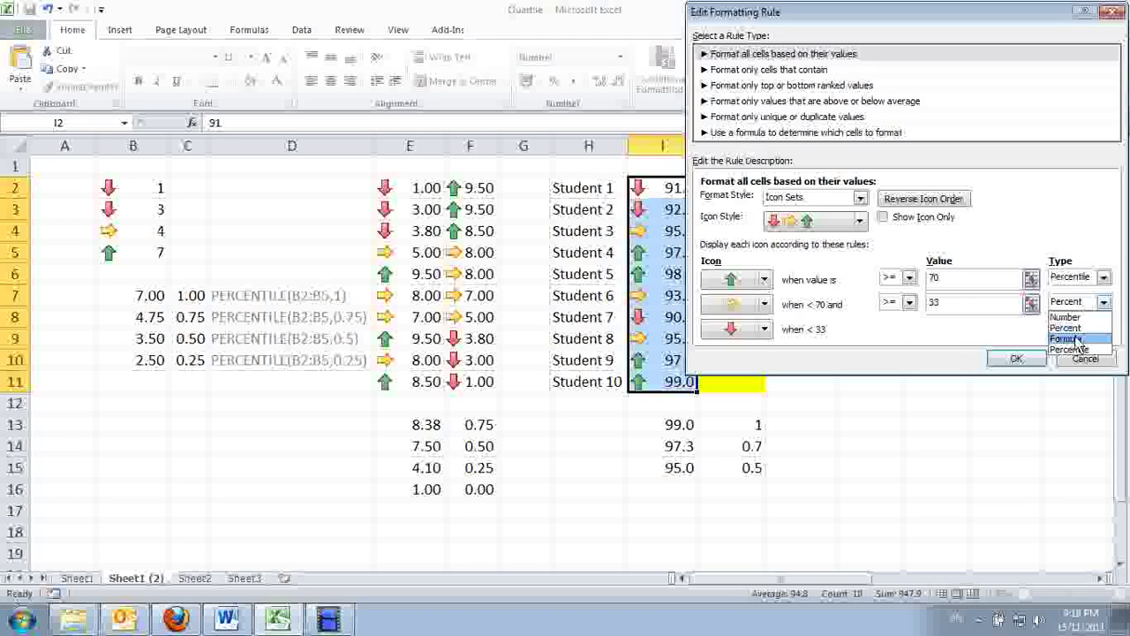
pyautogui.click(1072, 348)
pyautogui.moveTo(956, 304); pyautogui.dragTo(931, 304)
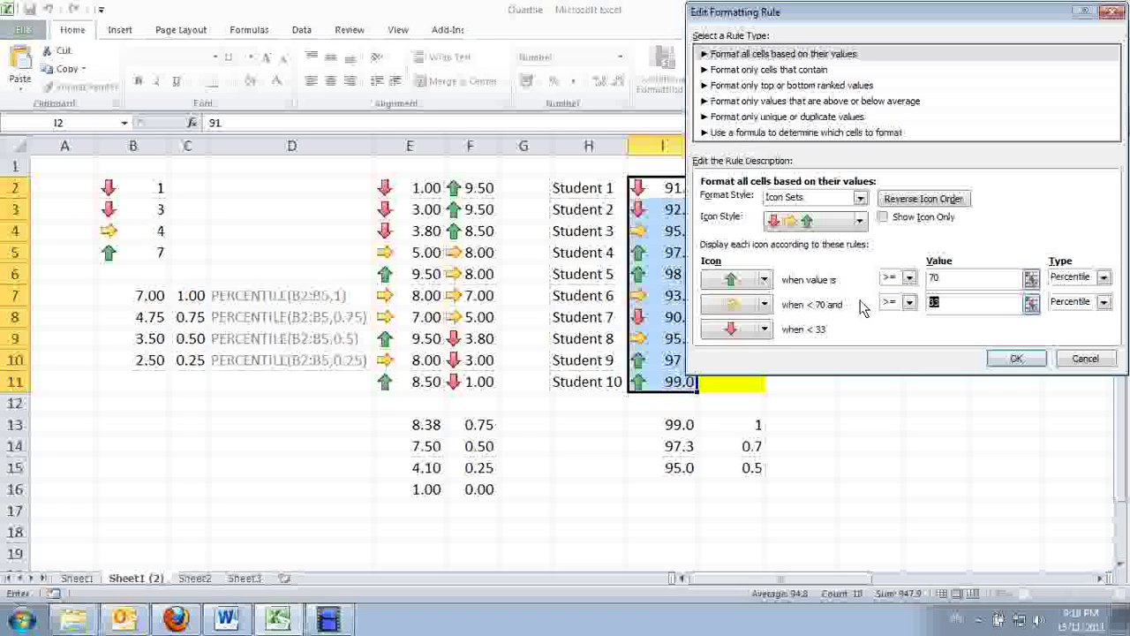
pyautogui.write('50')
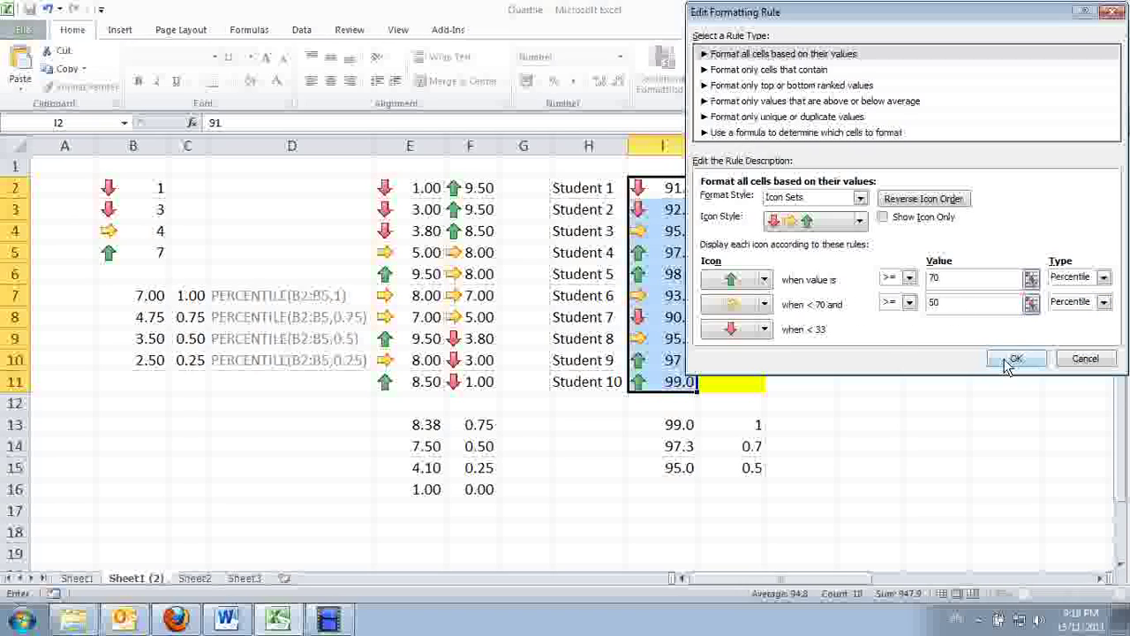
pyautogui.click(1013, 362)
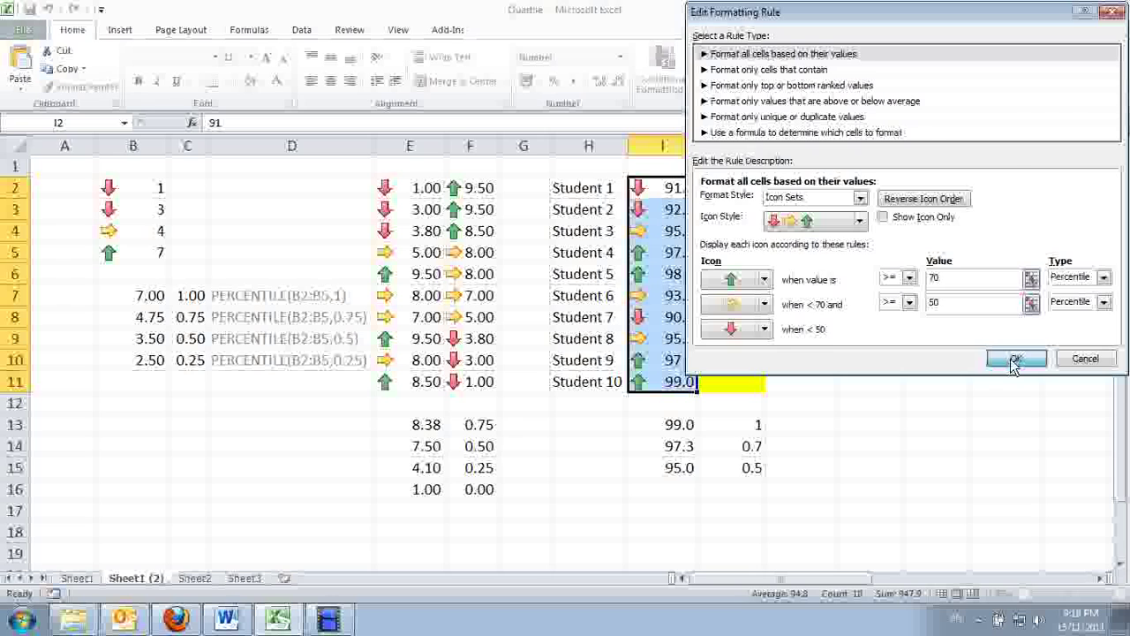
pyautogui.moveTo(971, 68); pyautogui.dragTo(747, 71)
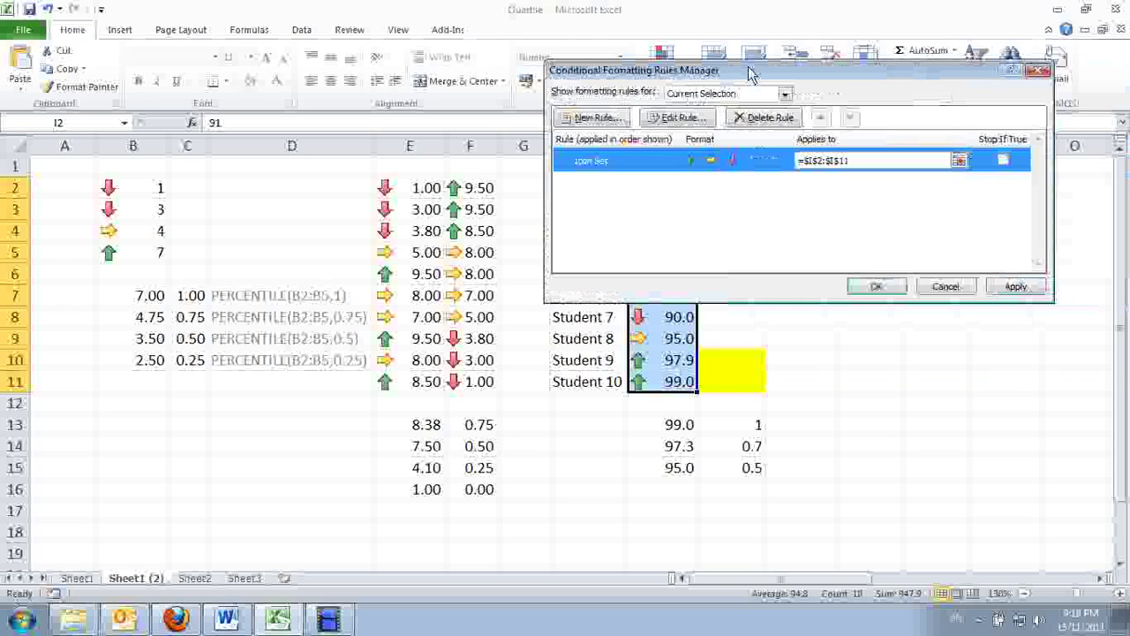
pyautogui.click(1017, 286)
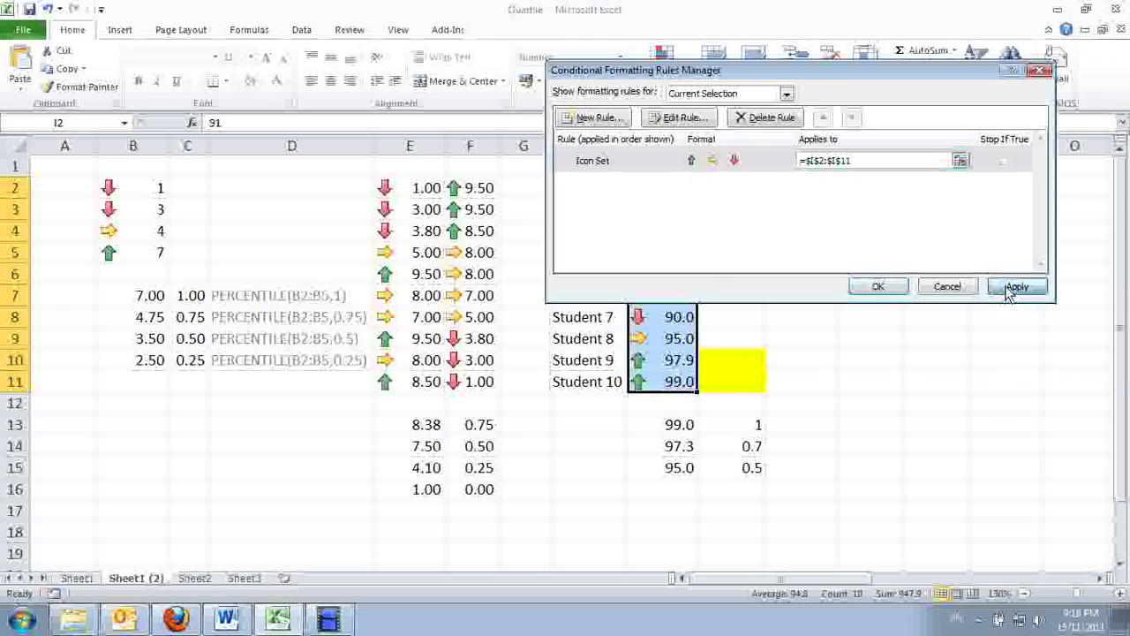
pyautogui.click(887, 290)
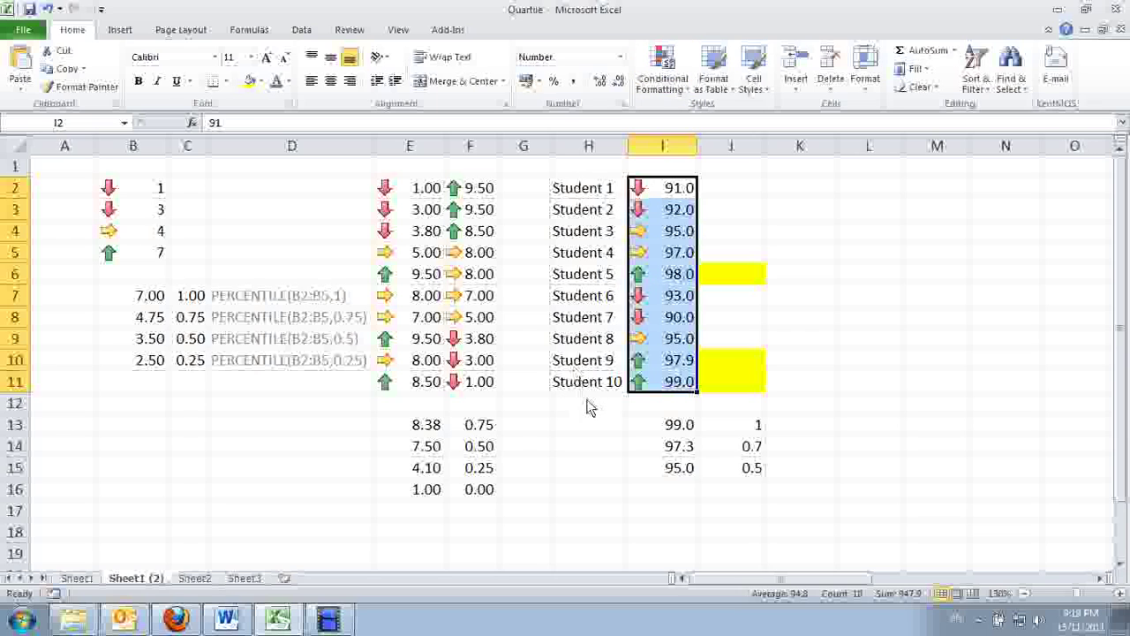
# - Reopen the icon set rule for I2:I11 and review its percentile thresholds beside the student scores
pyautogui.click(693, 93)
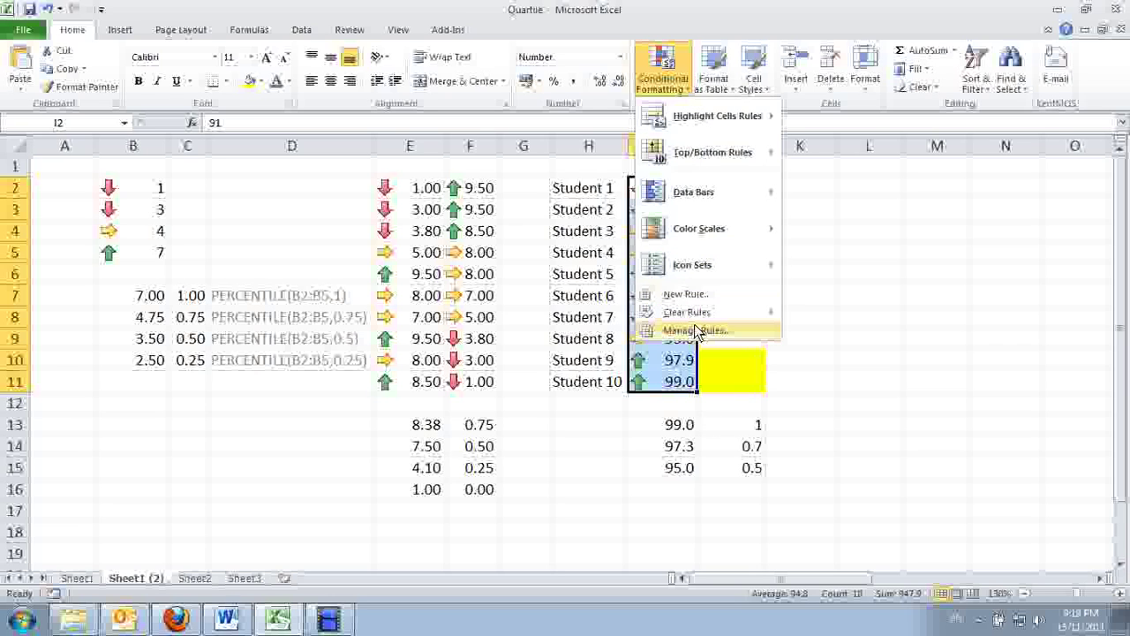
pyautogui.click(696, 329)
pyautogui.click(681, 117)
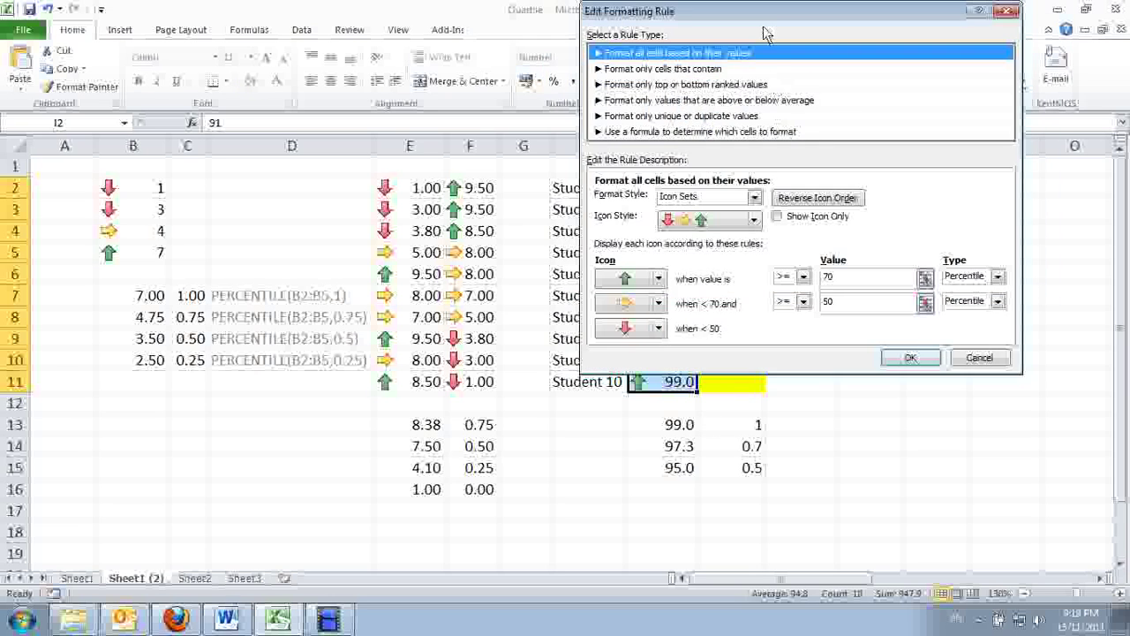
pyautogui.moveTo(931, 38); pyautogui.dragTo(954, 46)
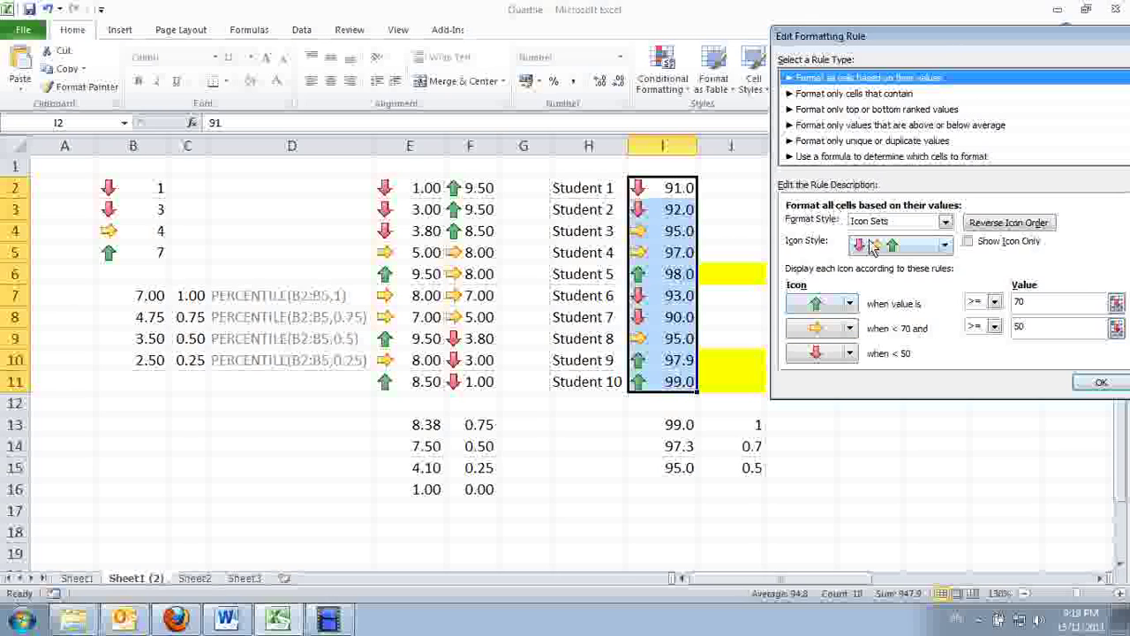
pyautogui.doubleClick(1023, 327)
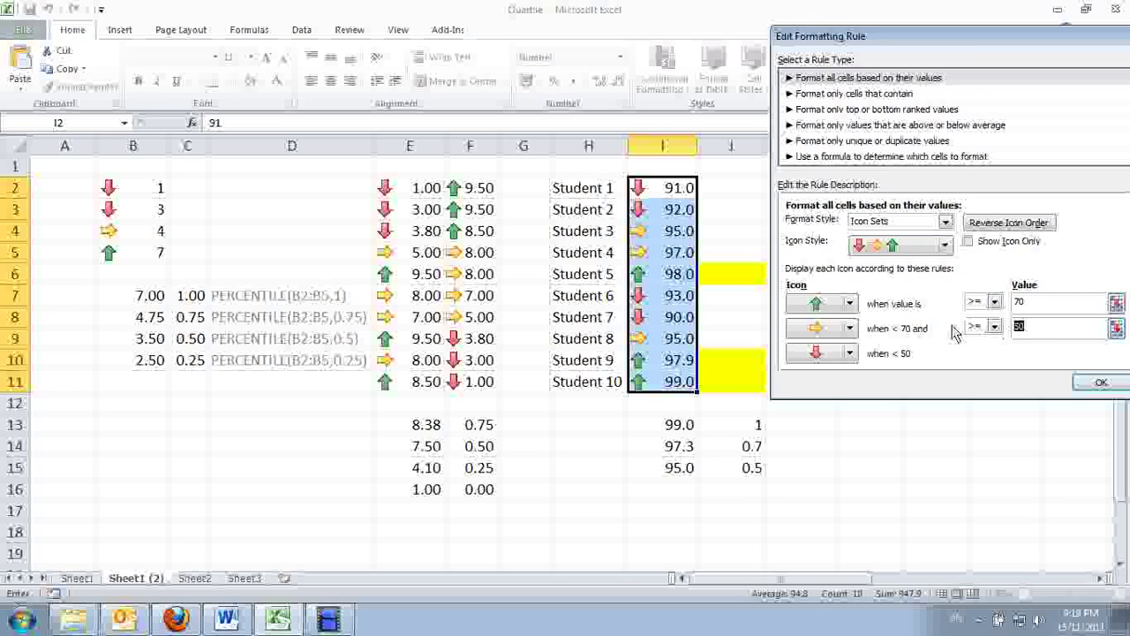
pyautogui.moveTo(943, 45); pyautogui.dragTo(286, 165)
pyautogui.click(359, 440)
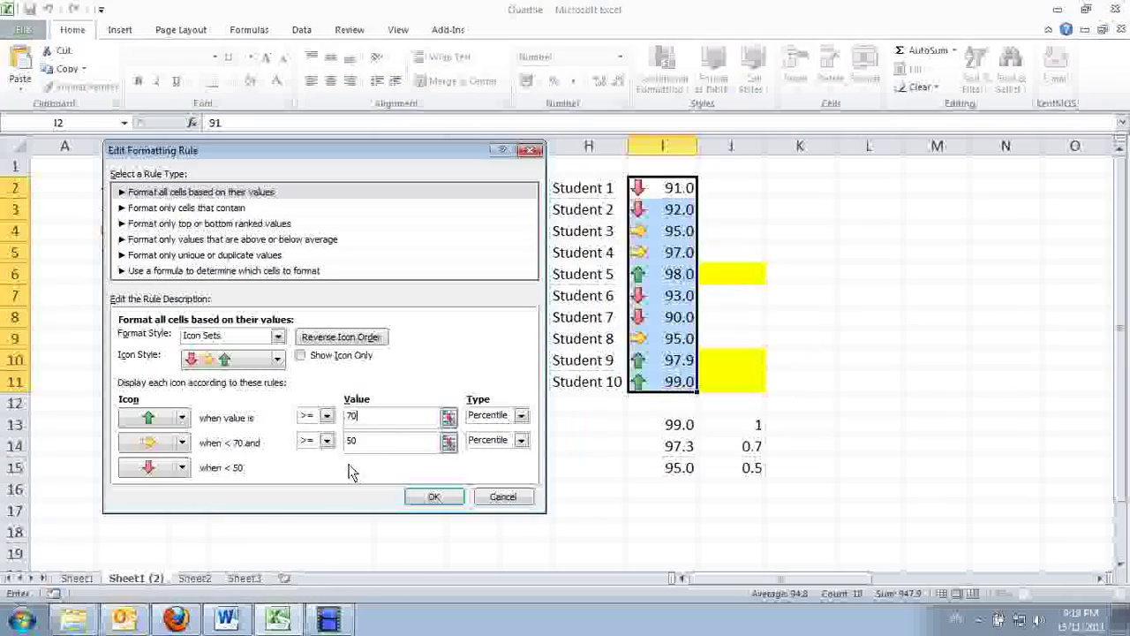
pyautogui.doubleClick(353, 416)
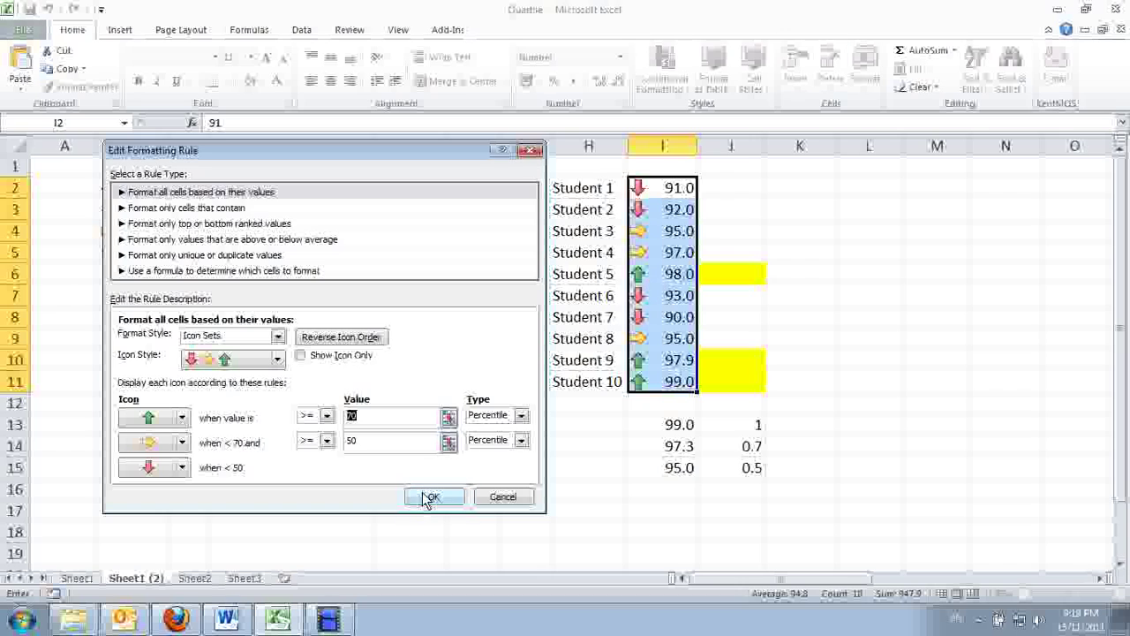
# - Change the icon style of the I2:I11 rule to the coloured four-arrow set and check its default thresholds
pyautogui.click(277, 358)
pyautogui.moveTo(279, 393); pyautogui.dragTo(279, 439)
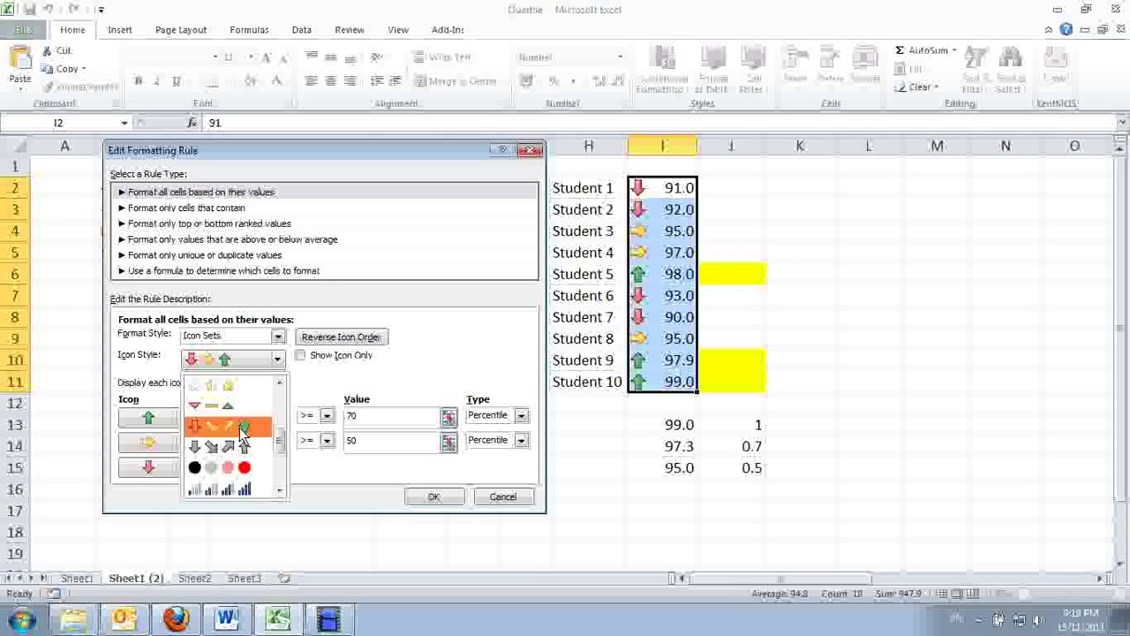
pyautogui.click(243, 428)
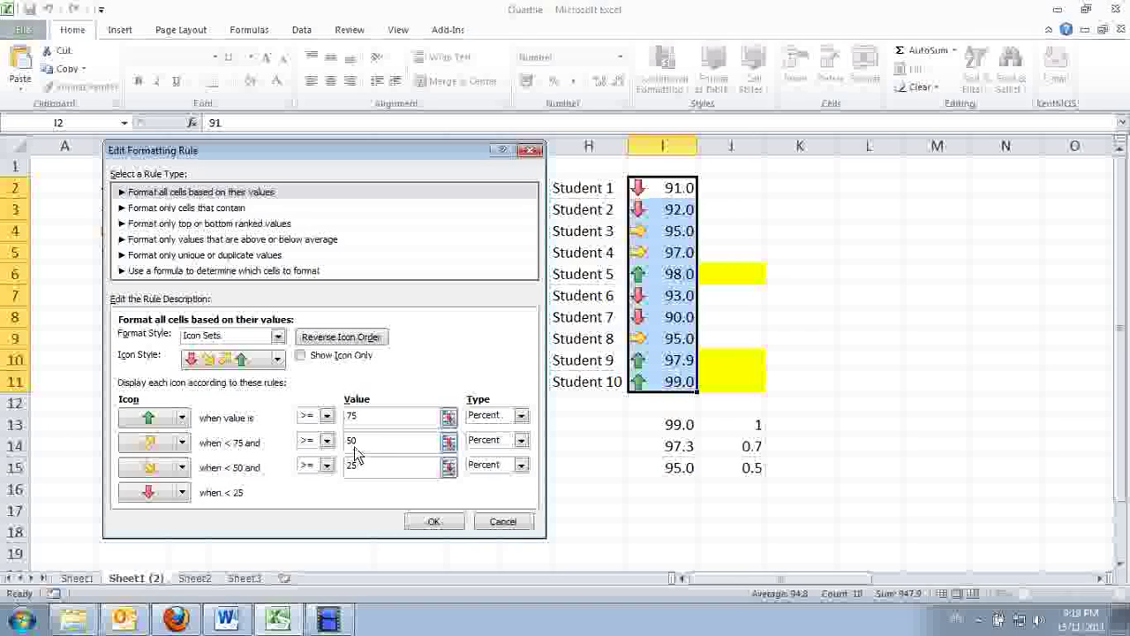
pyautogui.moveTo(371, 441); pyautogui.dragTo(306, 446)
pyautogui.moveTo(373, 467); pyautogui.dragTo(320, 473)
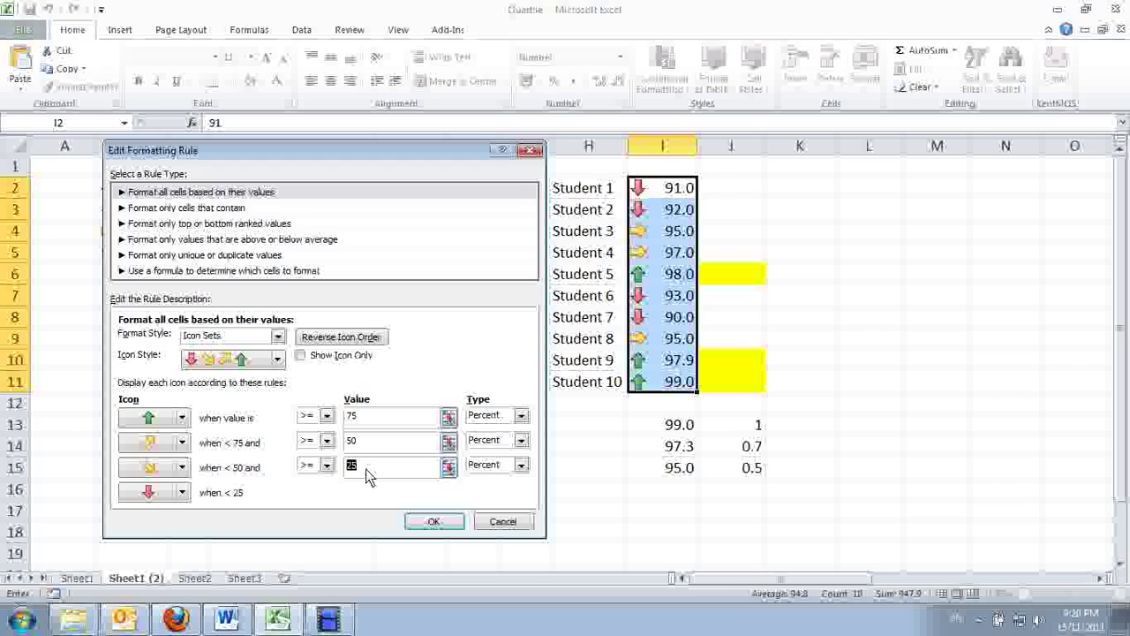
# - Set the type of all three icon thresholds, 75, 50 and 25, to Percentile
pyautogui.click(520, 416)
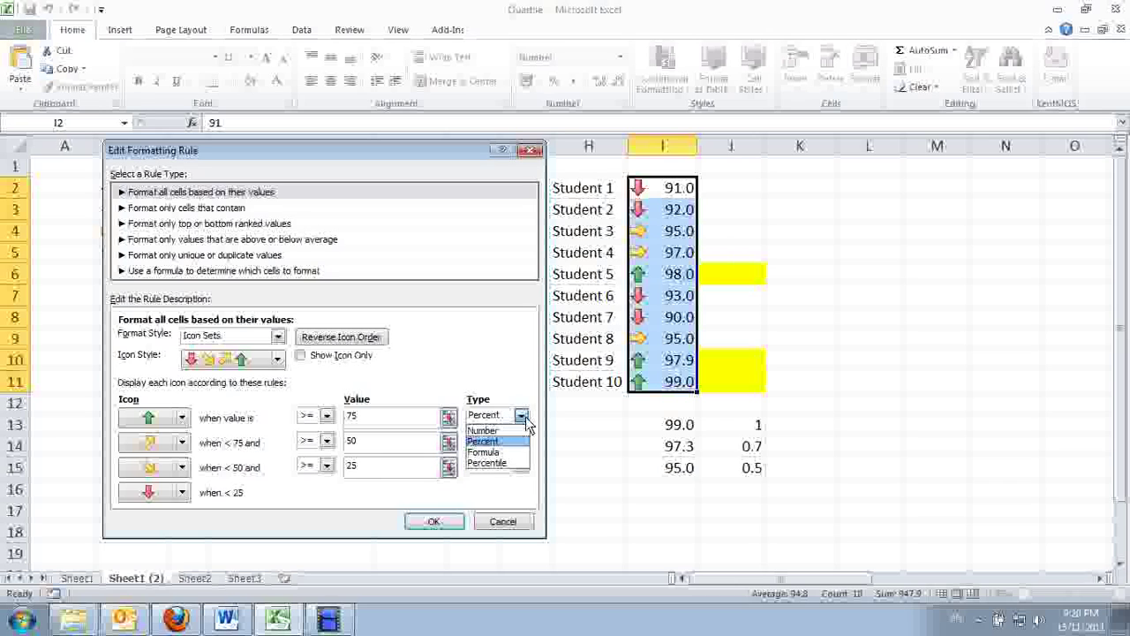
pyautogui.click(490, 469)
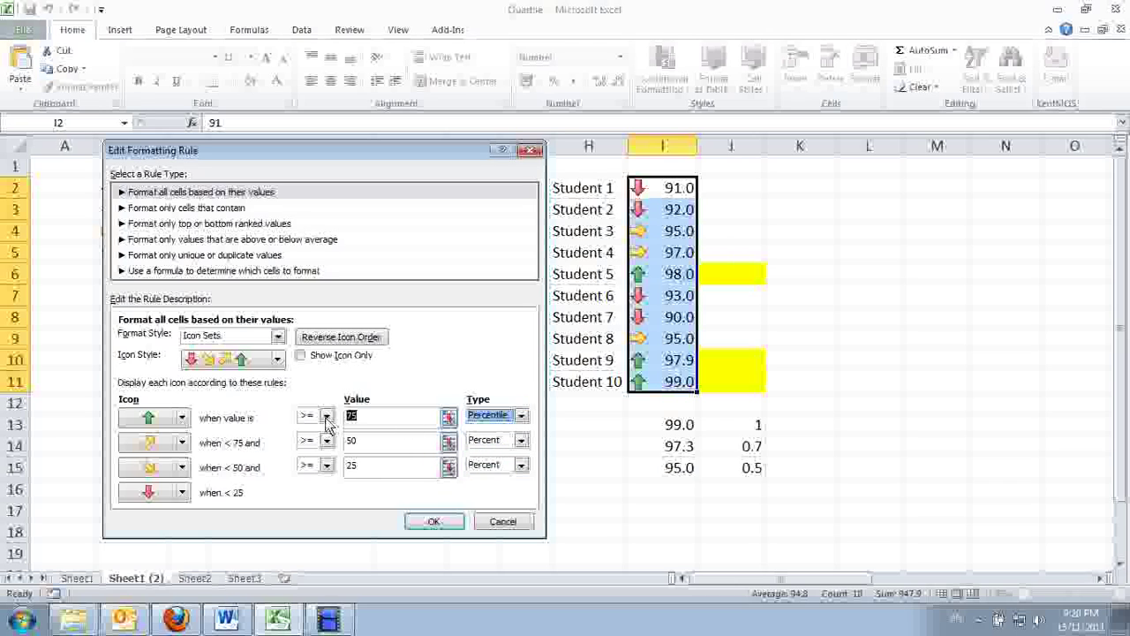
pyautogui.click(496, 441)
pyautogui.click(490, 488)
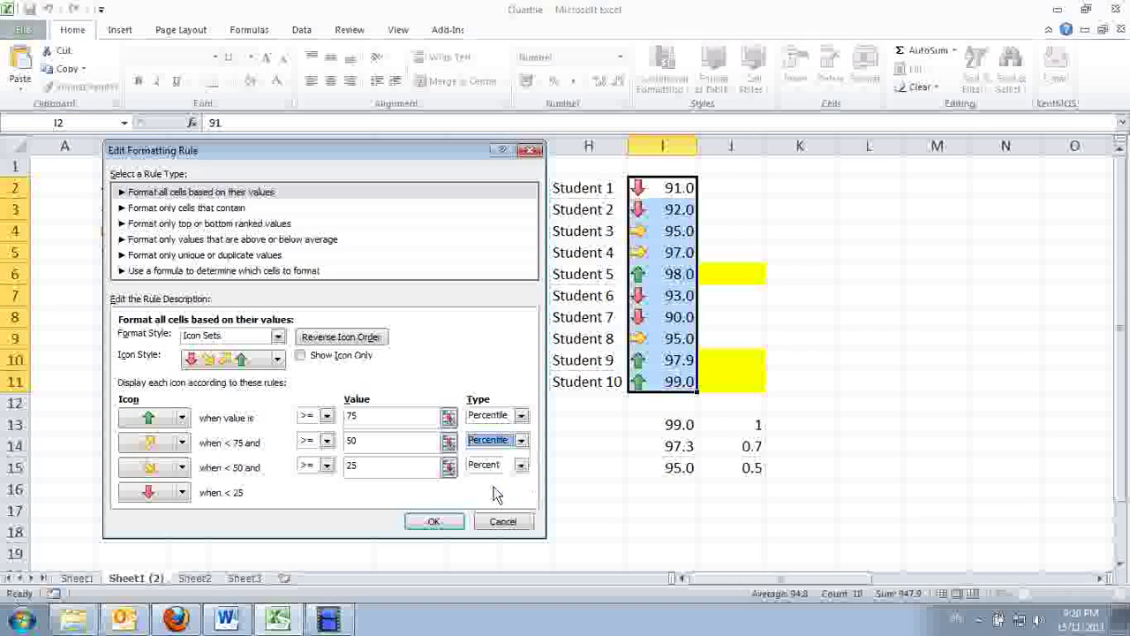
pyautogui.click(521, 465)
pyautogui.click(490, 514)
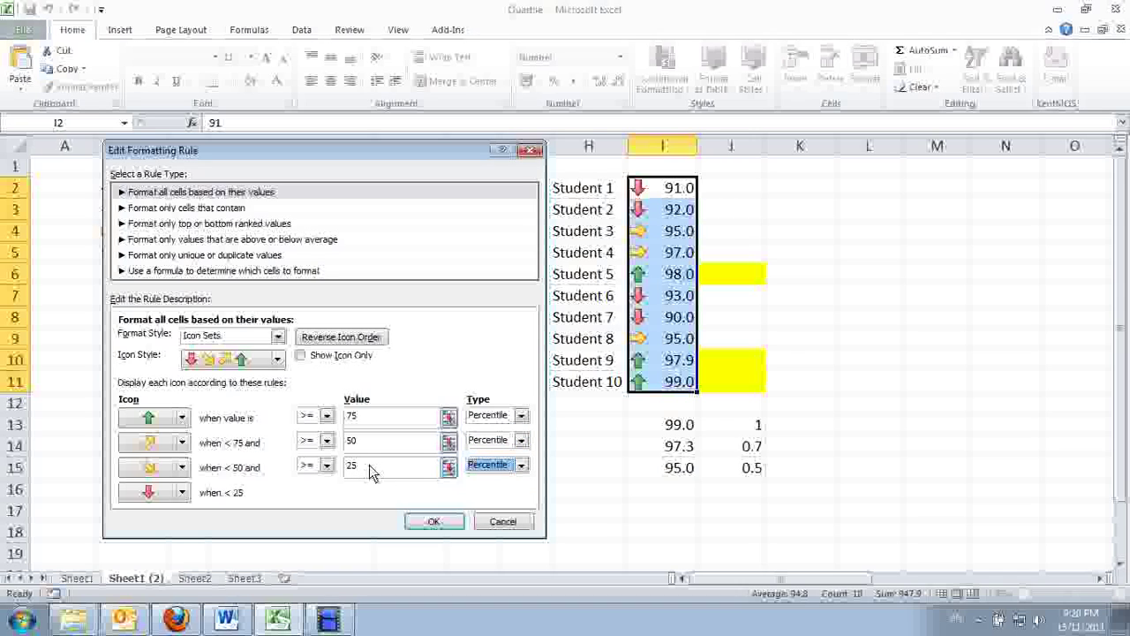
pyautogui.click(371, 469)
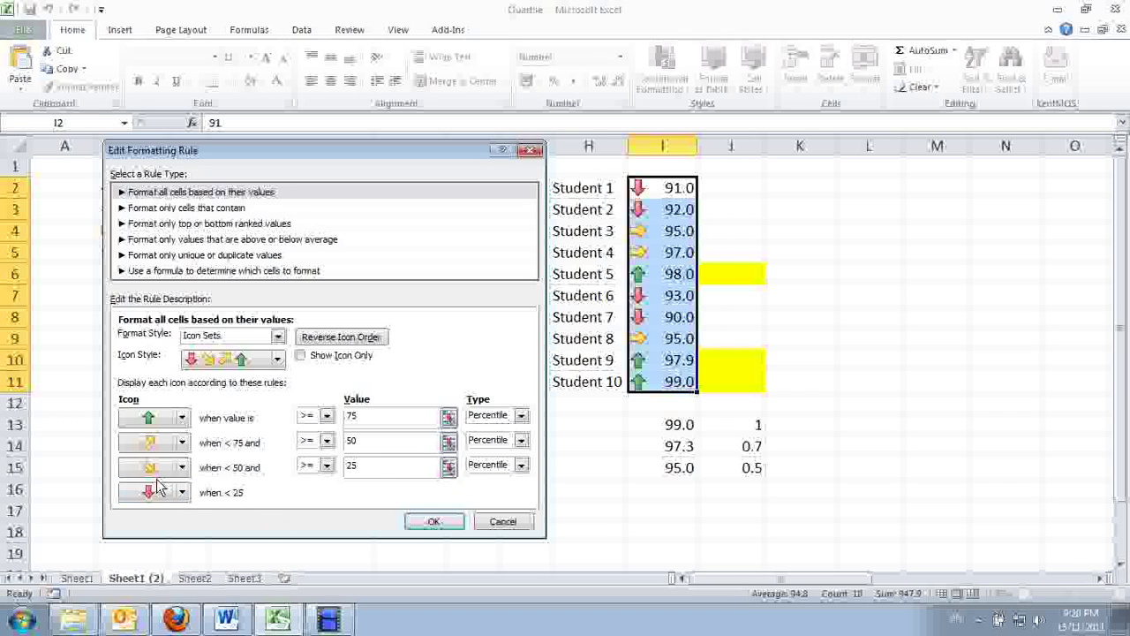
# - Apply the edited four-arrow rule to the student scores and close the rules manager
pyautogui.click(434, 520)
pyautogui.click(1015, 286)
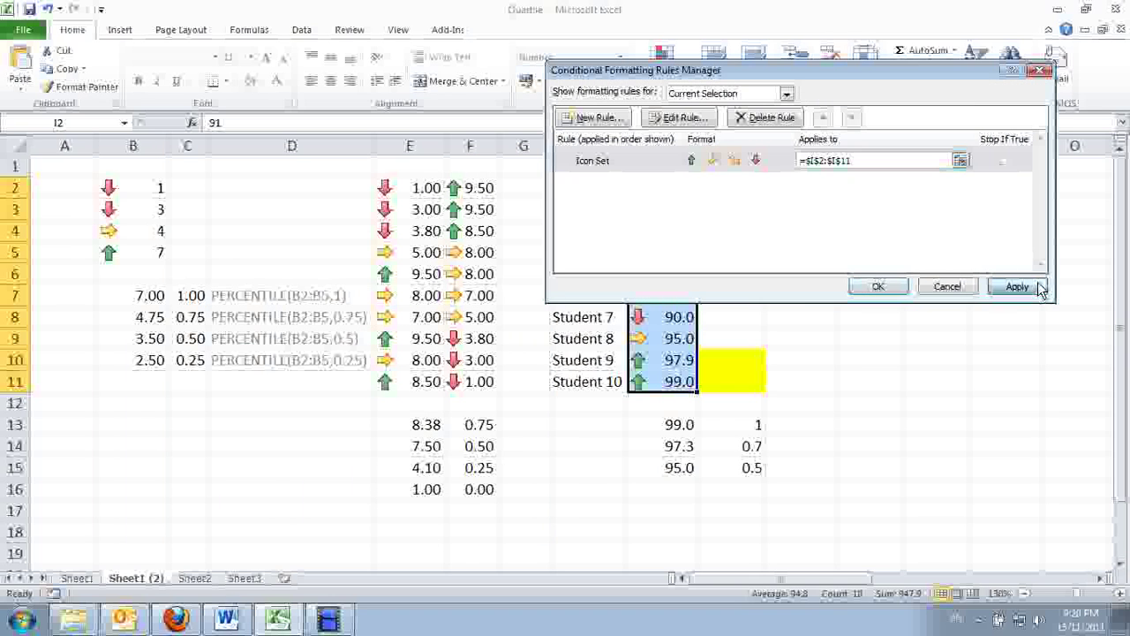
pyautogui.moveTo(744, 78); pyautogui.dragTo(914, 24)
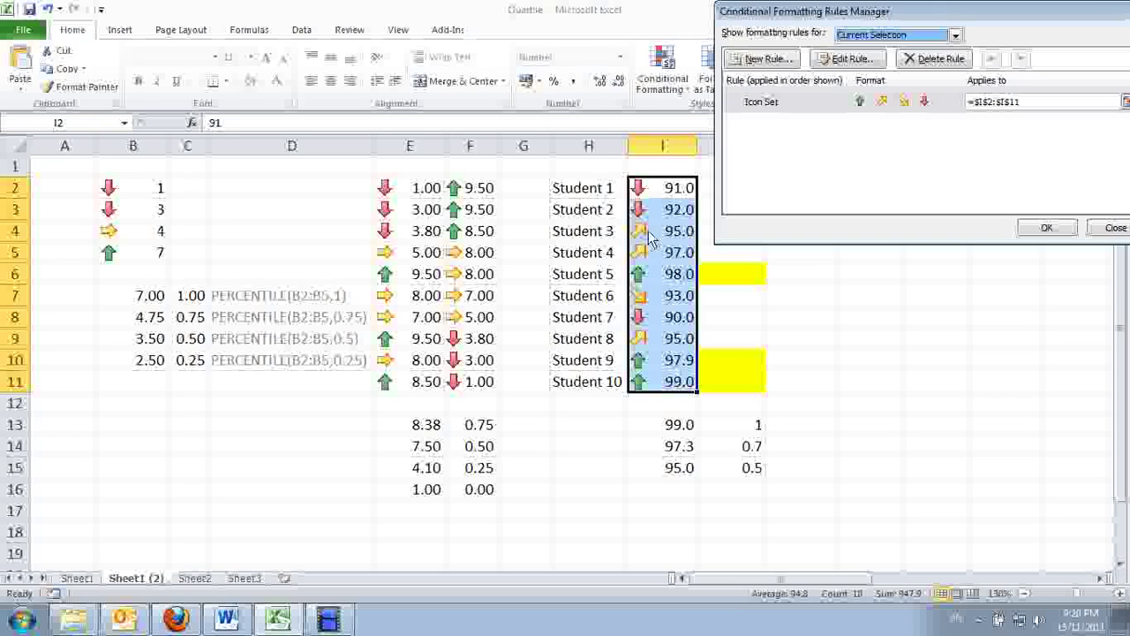
pyautogui.click(1044, 229)
# - Copy the PERCENTILE formula from I15 down into I16 to add a fourth percentile row
pyautogui.click(732, 450)
pyautogui.click(731, 462)
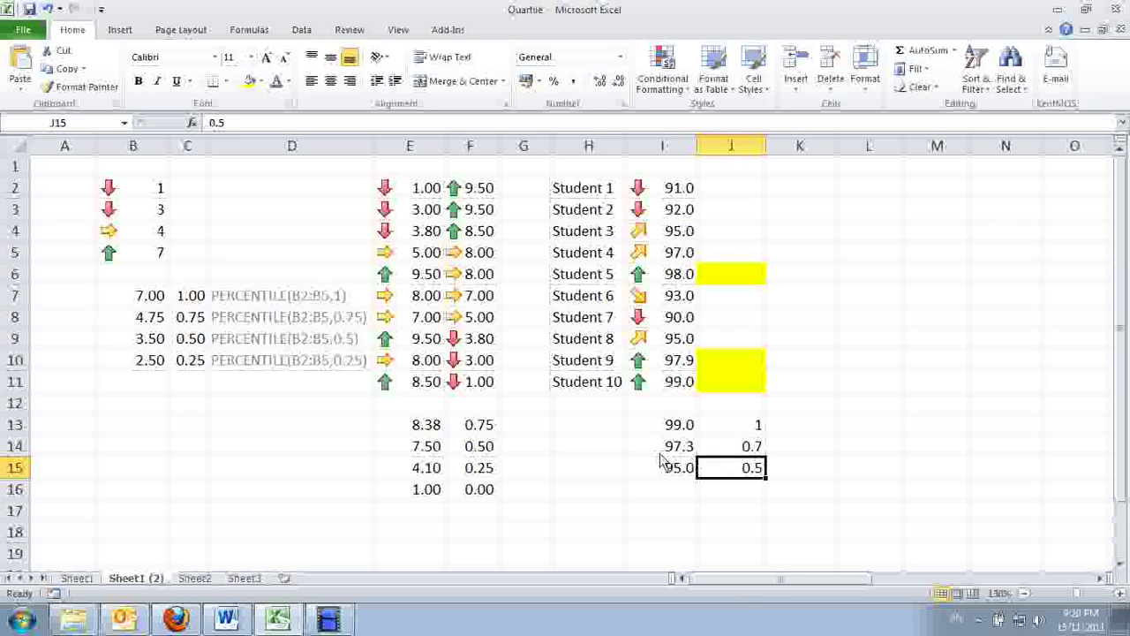
pyautogui.click(663, 465)
pyautogui.moveTo(696, 478); pyautogui.dragTo(695, 504)
# - Change the percentile in J14 to 0.75 and enter 0.25 in J16
pyautogui.click(724, 447)
pyautogui.write('=')
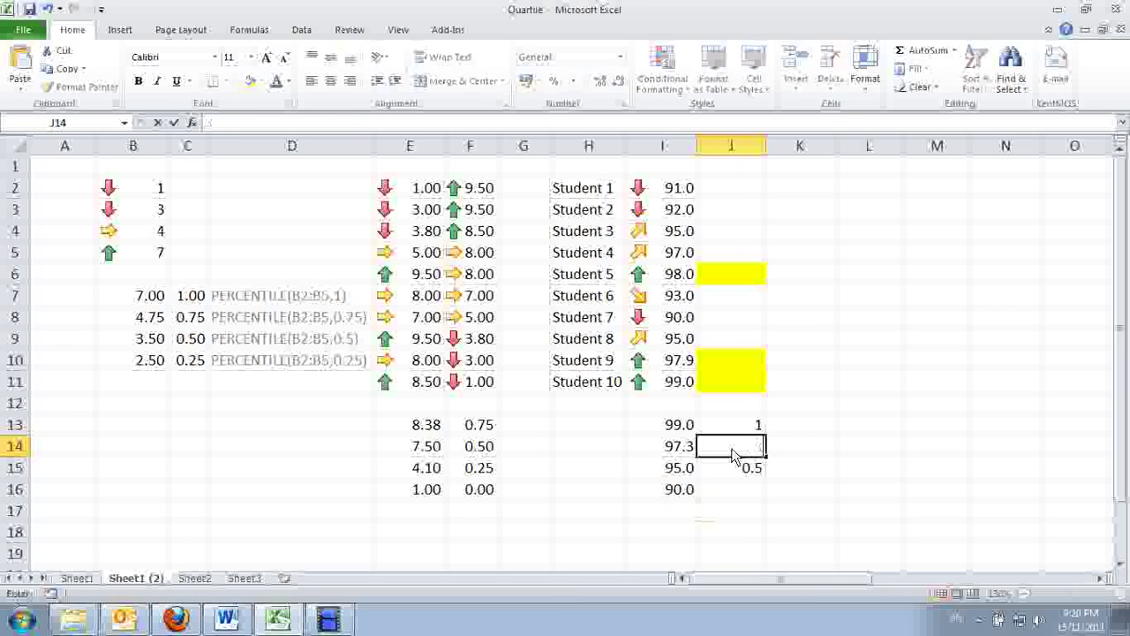
pyautogui.write('75')
pyautogui.press('Return')
pyautogui.click(726, 503)
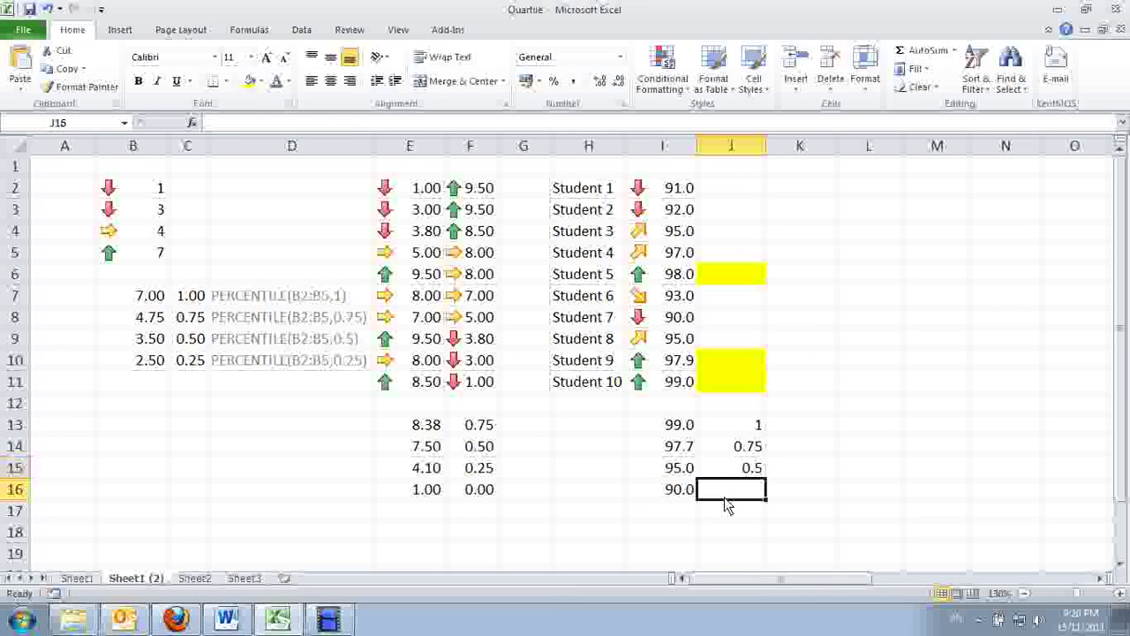
pyautogui.write('.')
pyautogui.write('.2')
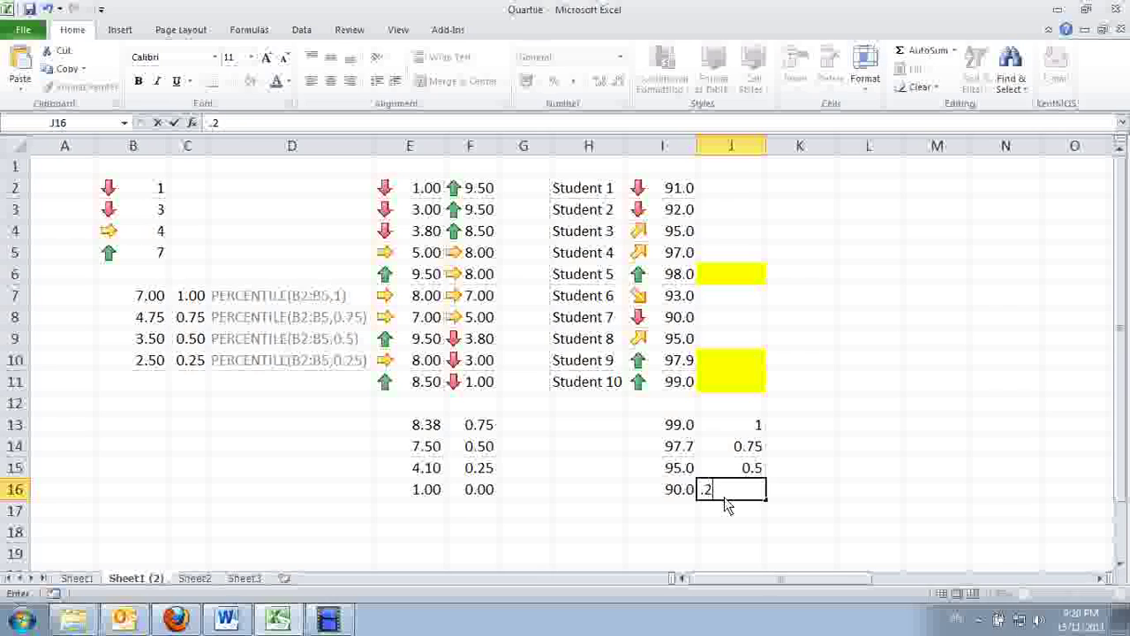
pyautogui.write('5')
pyautogui.press('Return')
# - Format the percentiles in J13:J16 to show two decimal places
pyautogui.moveTo(749, 424); pyautogui.dragTo(736, 499)
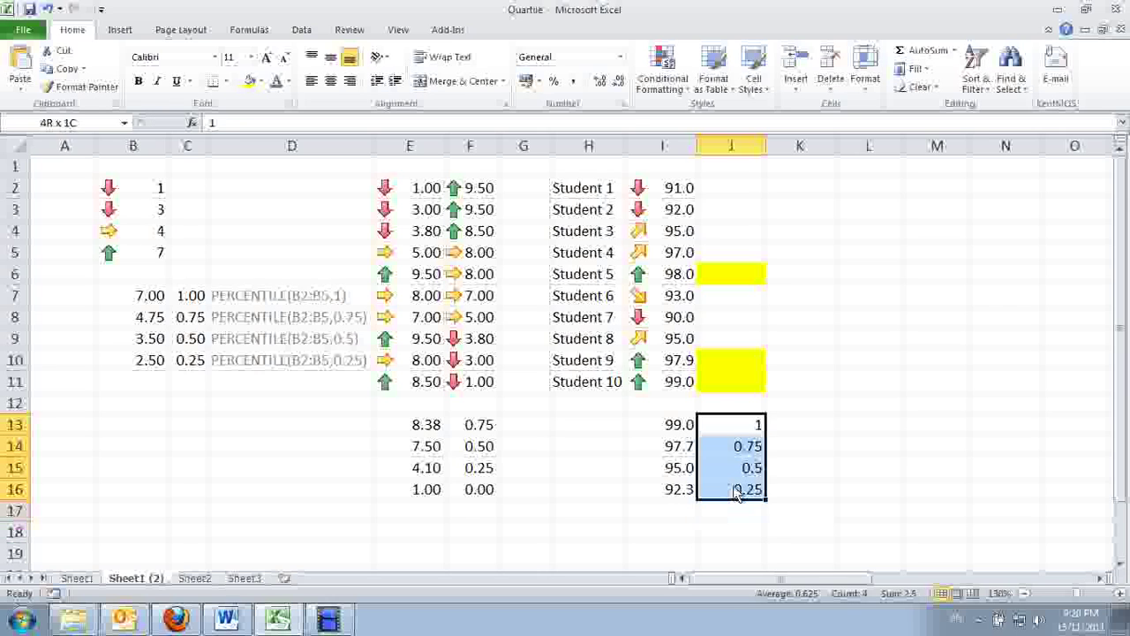
pyautogui.click(619, 81)
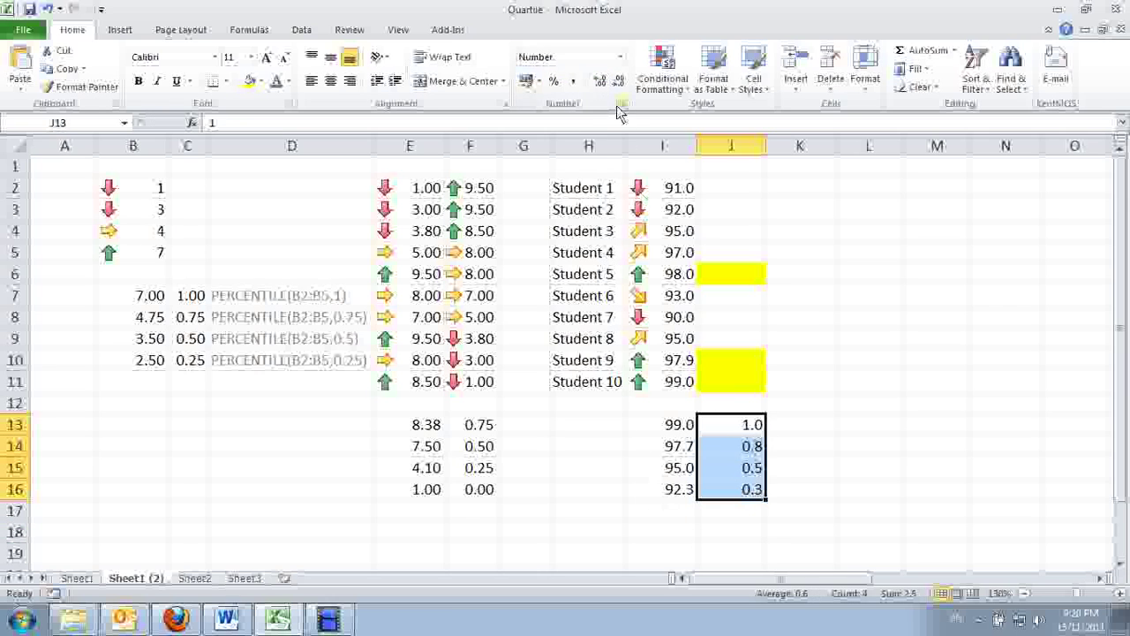
pyautogui.click(619, 81)
pyautogui.click(599, 80)
pyautogui.click(600, 81)
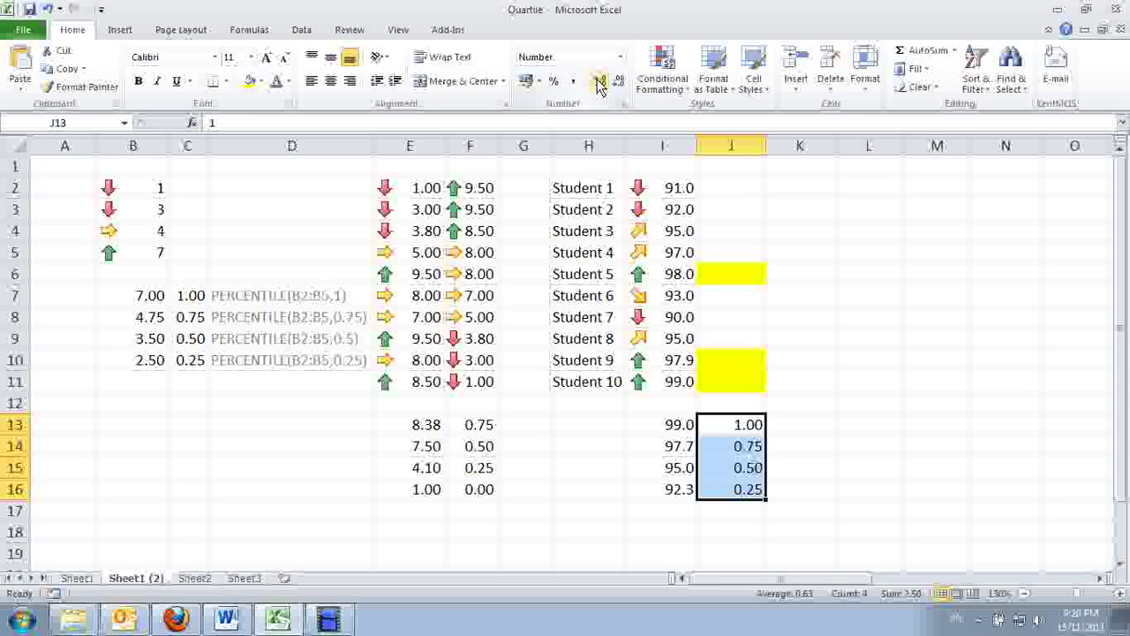
# - Compare the arrow icons on the student scores in I2:I11 with the percentile cutoffs in I13:J16
pyautogui.click(654, 491)
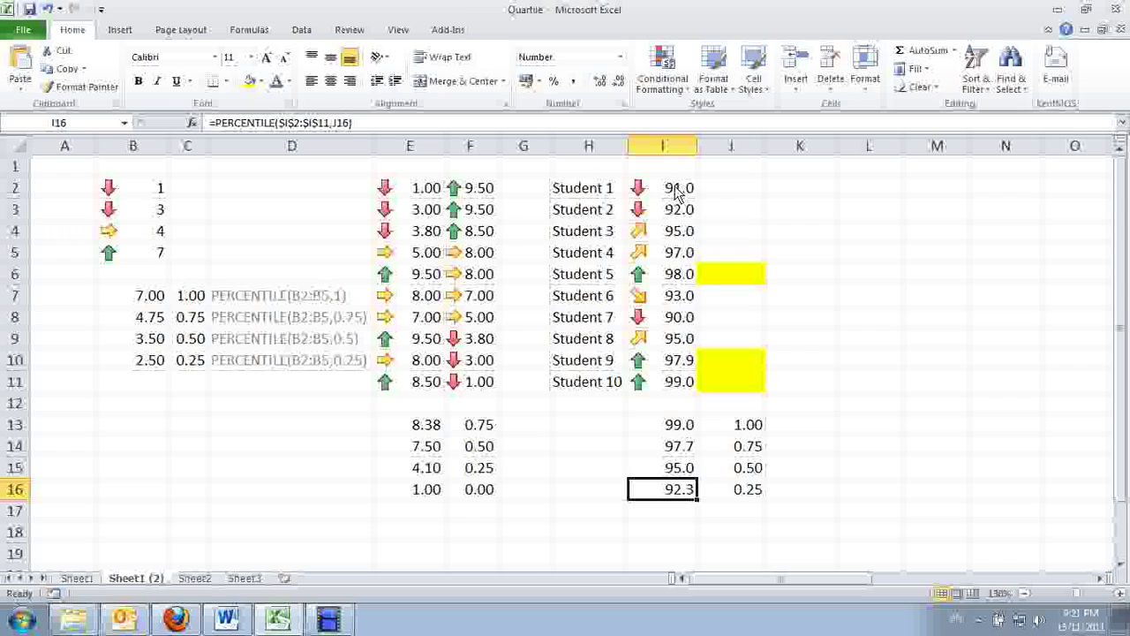
pyautogui.moveTo(676, 187); pyautogui.dragTo(680, 217)
pyautogui.click(645, 320)
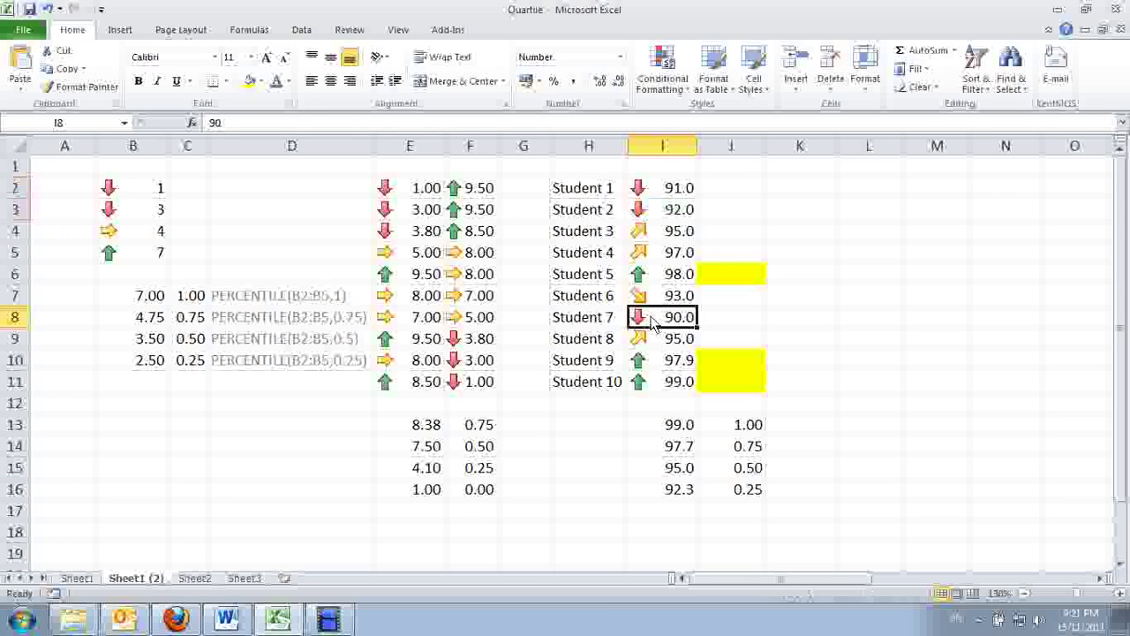
pyautogui.moveTo(676, 188); pyautogui.dragTo(663, 390)
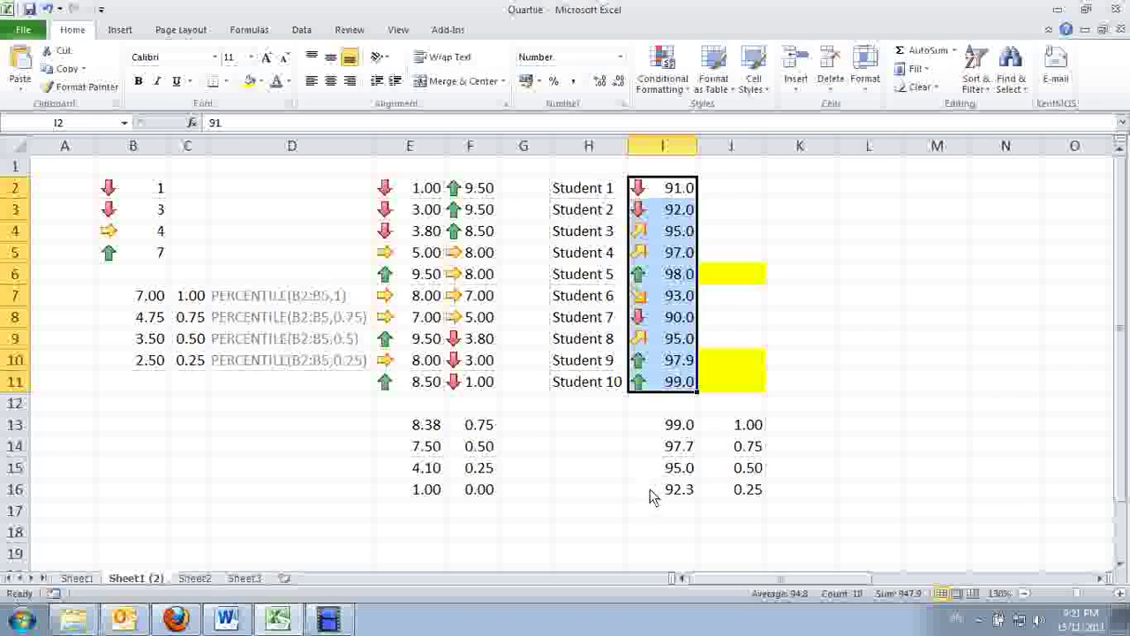
pyautogui.click(804, 478)
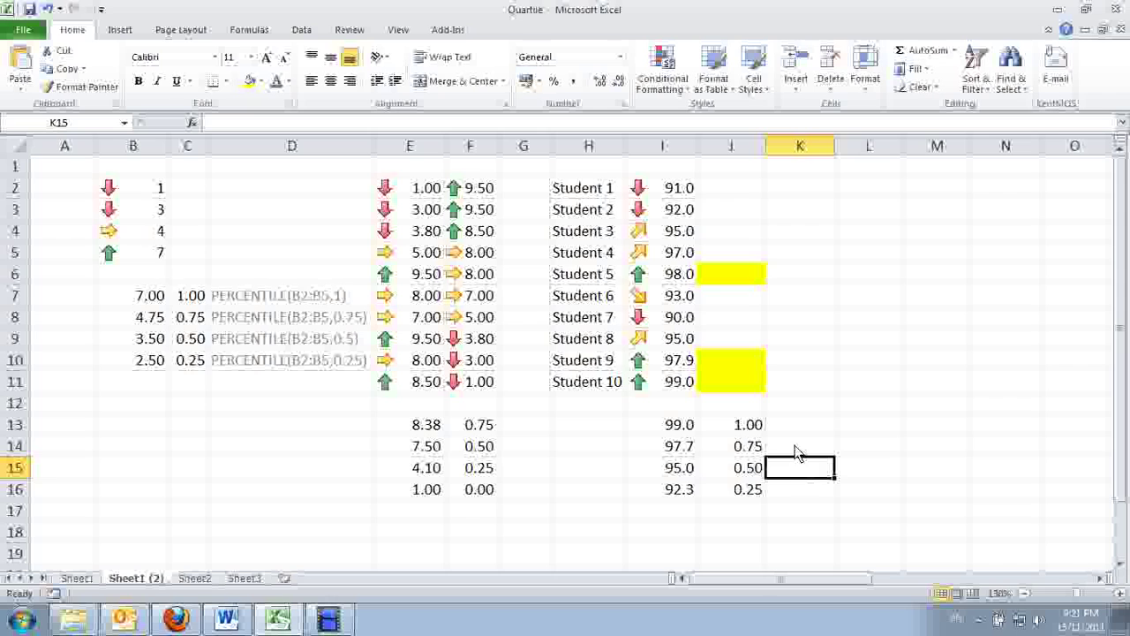
pyautogui.click(797, 452)
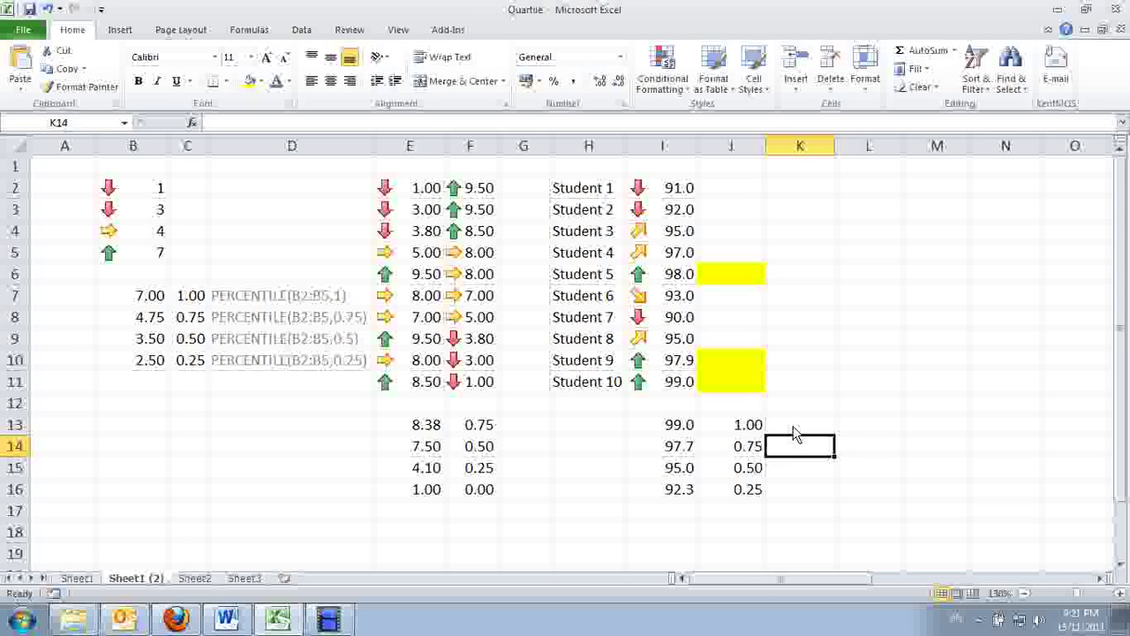
pyautogui.click(795, 431)
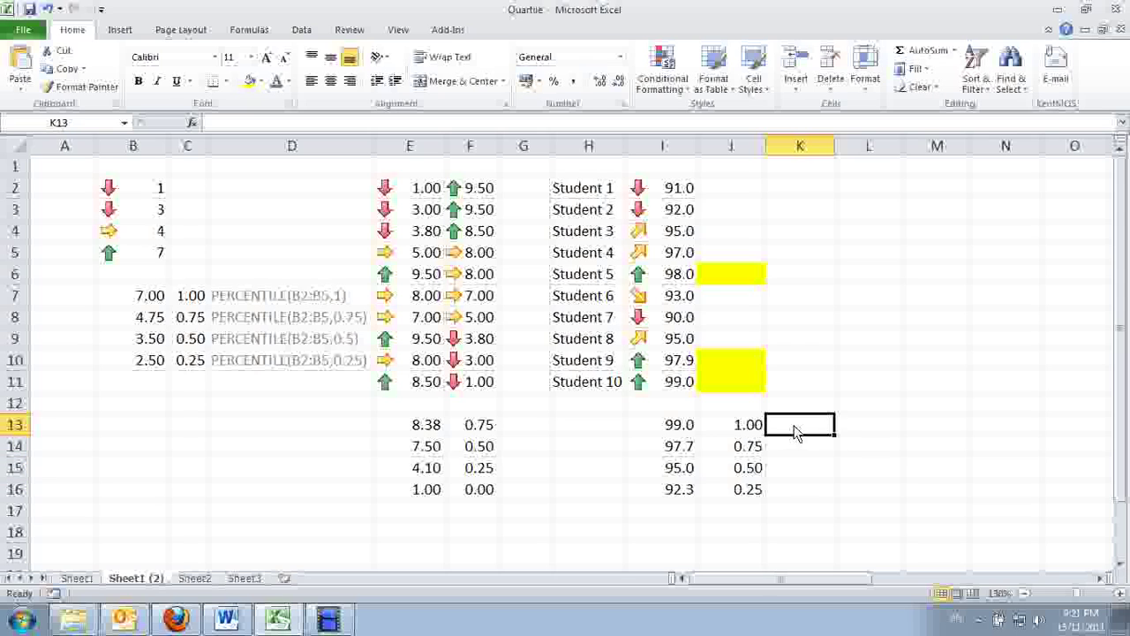